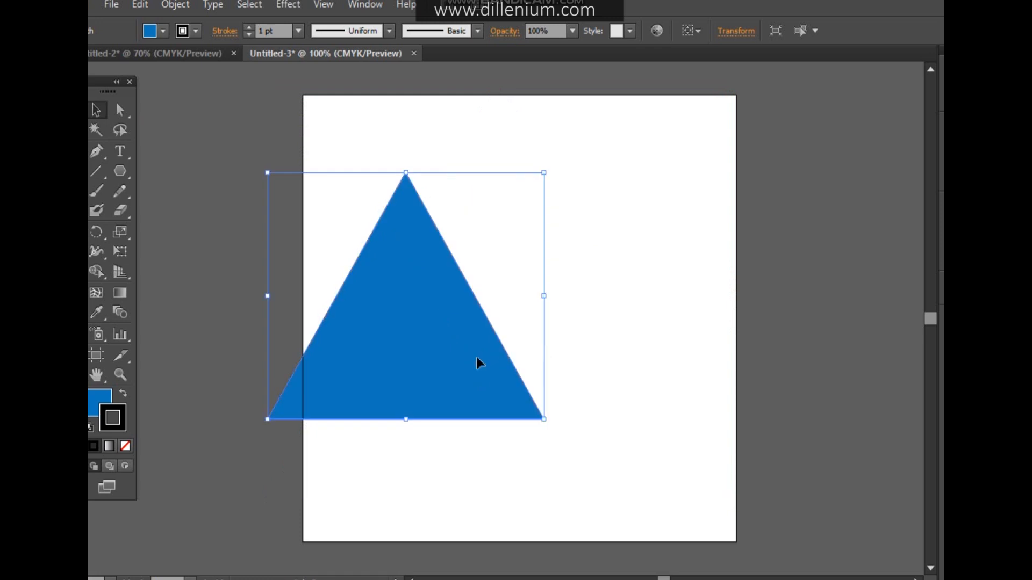
Move the blue triangle to the middle of the artboard and lower its apex anchor point to Y 174 px.
drag(450, 355, 553, 359)
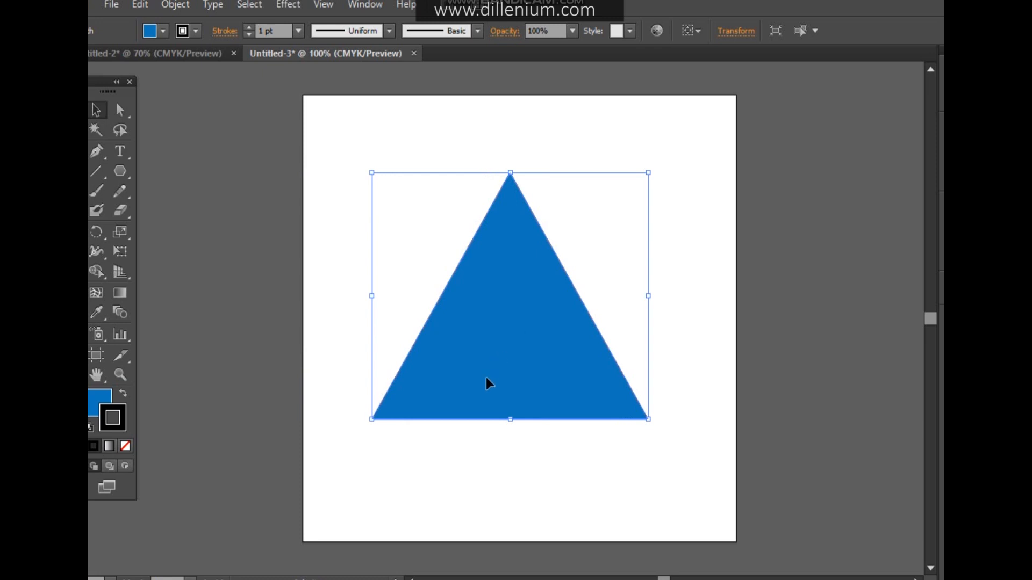
key(a)
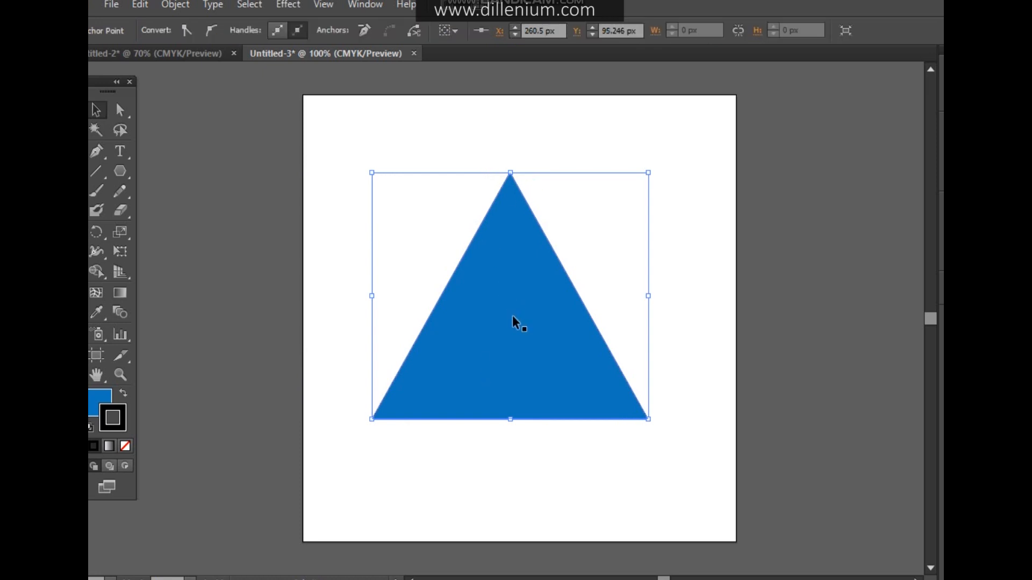
key(a)
click(510, 173)
drag(511, 178, 512, 235)
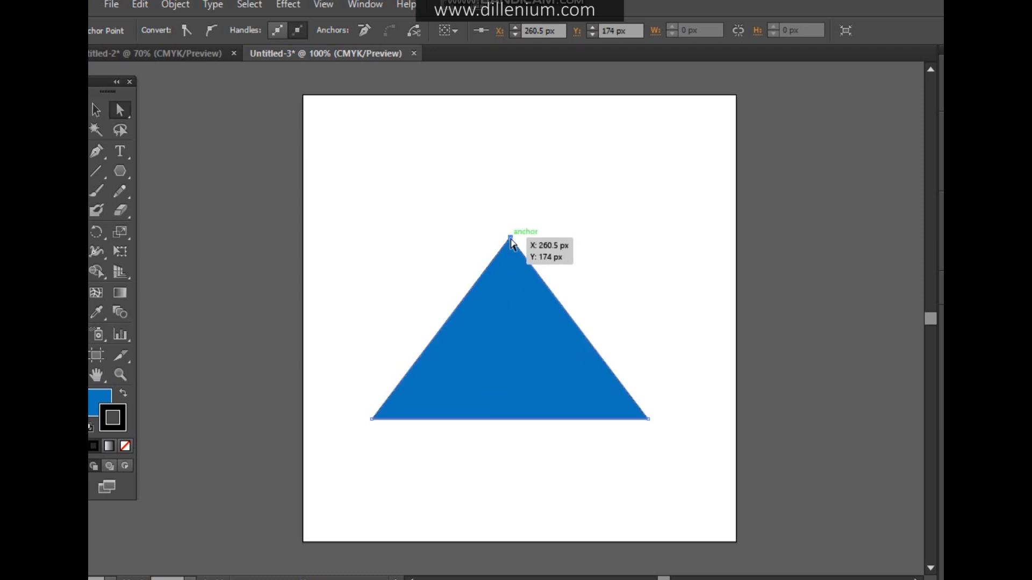
click(101, 108)
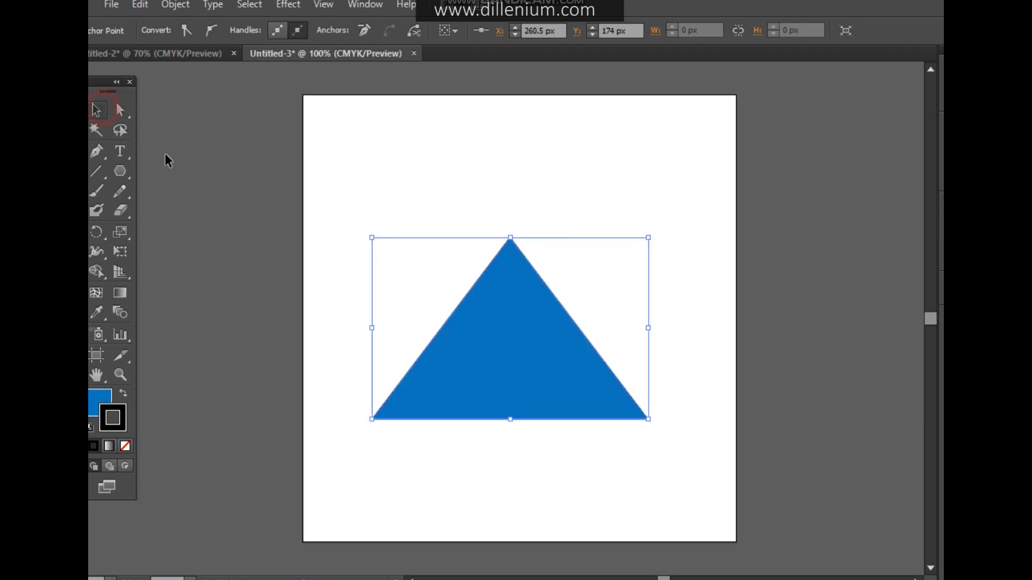
click(350, 282)
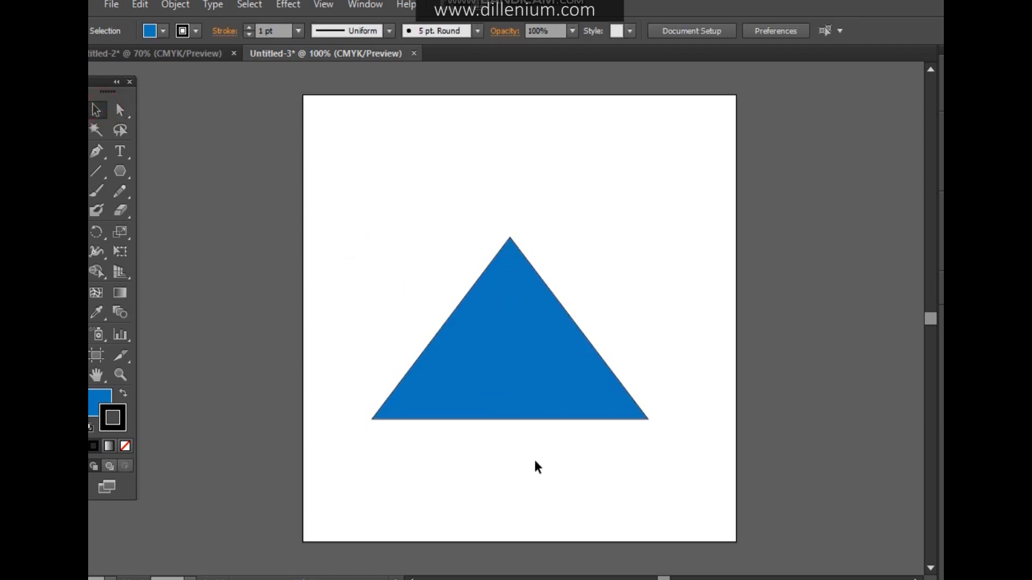
Shift the flattened triangle slightly upward to recentre it on the artboard and remove its stroke.
drag(533, 382, 541, 353)
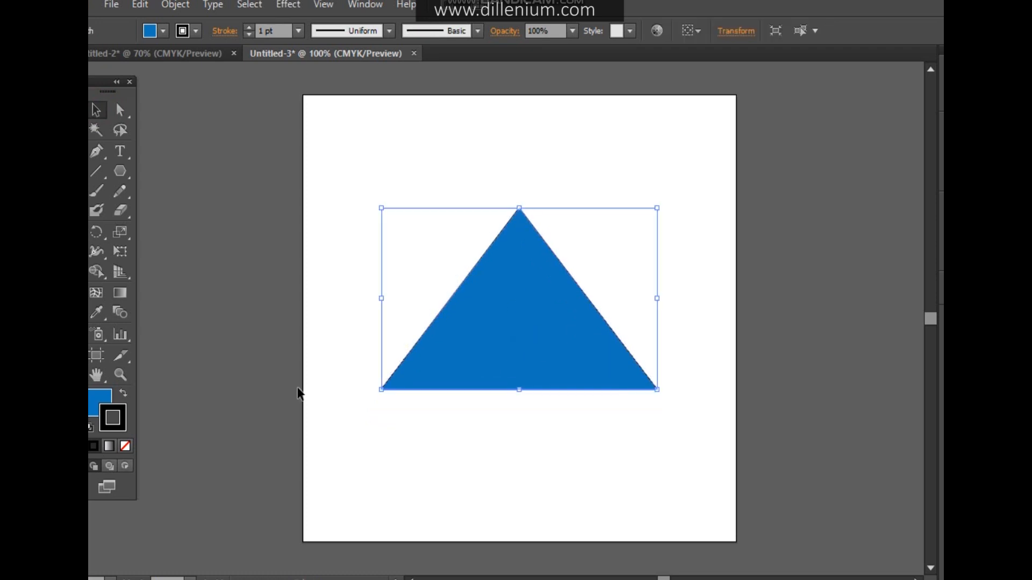
click(126, 446)
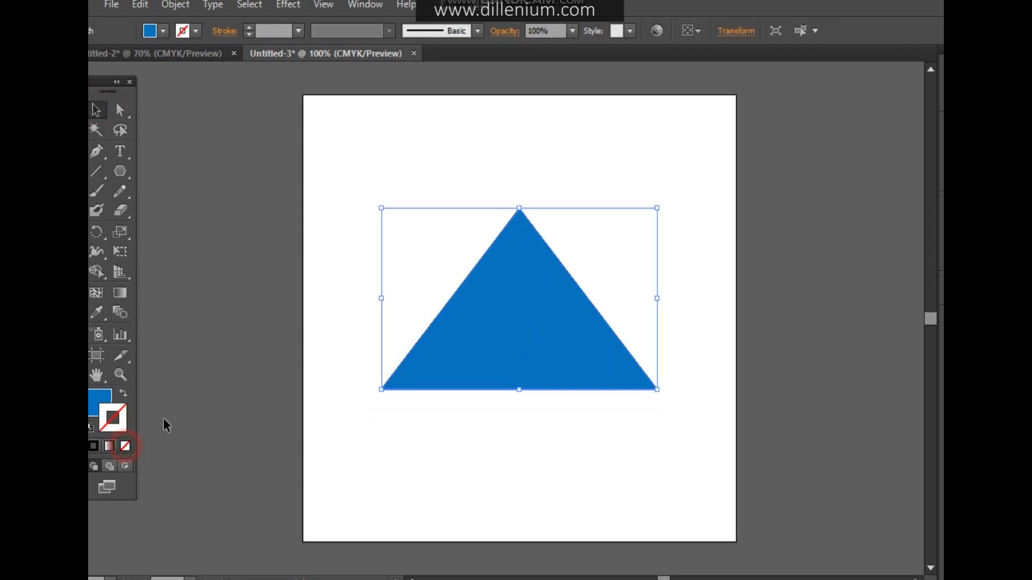
click(266, 394)
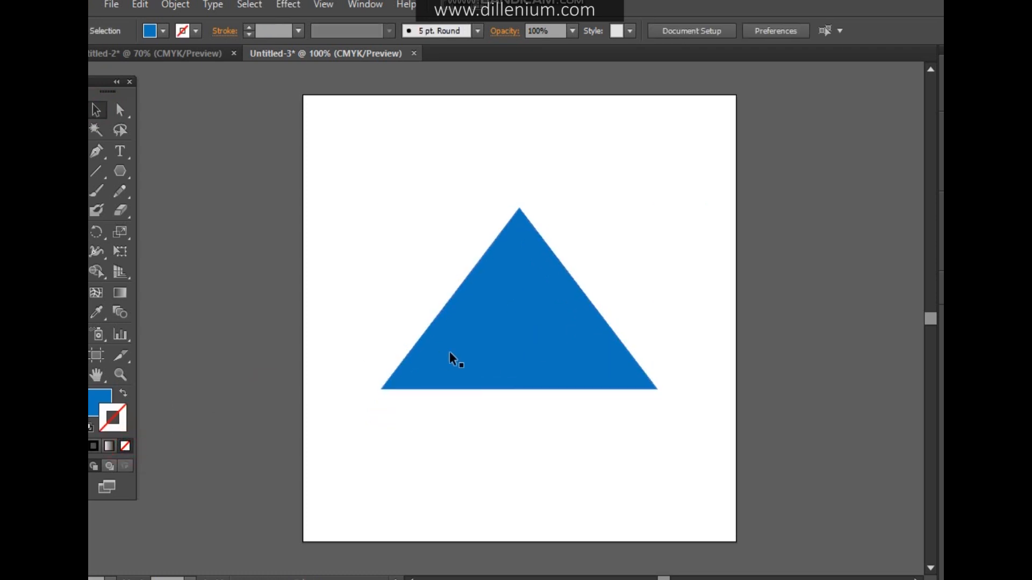
Draw a thin vertical rectangle through the triangle's apex, extending past its top and base, and fill it black.
click(487, 353)
drag(119, 171, 185, 171)
drag(519, 184, 526, 432)
click(164, 31)
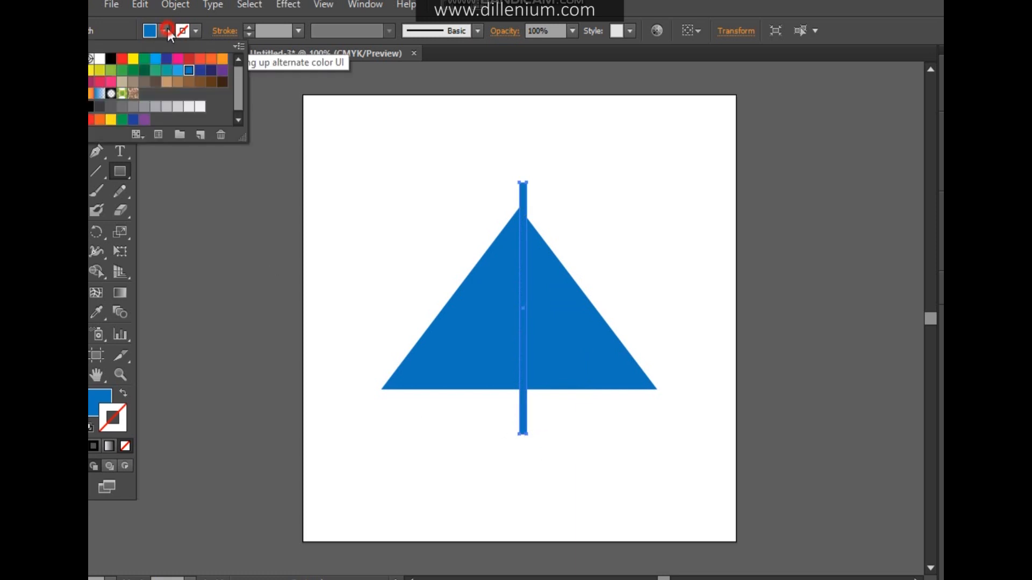
click(110, 67)
click(111, 59)
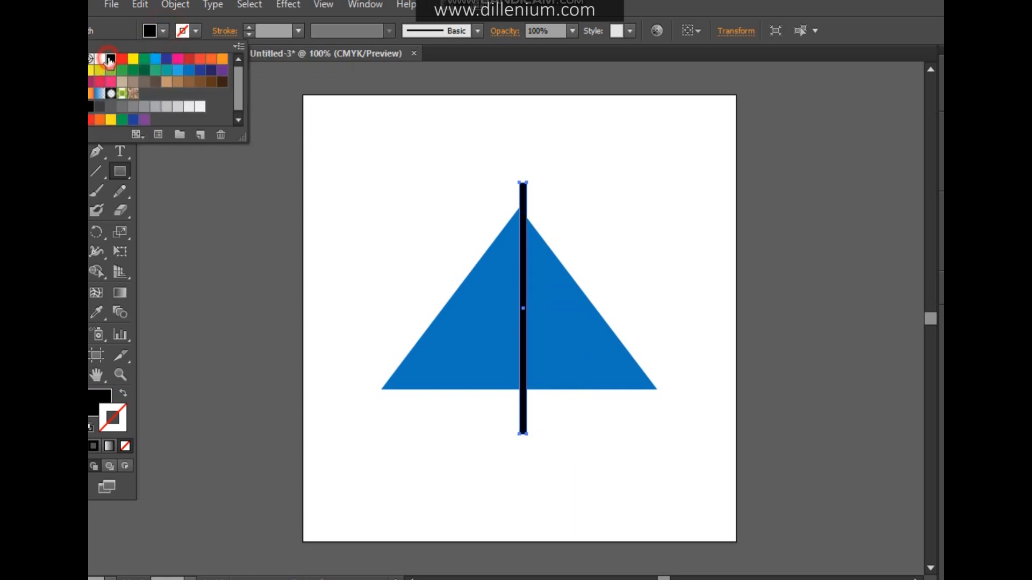
click(97, 110)
click(286, 241)
Move the black bar over the right half of the triangle and rotate it 39°.
drag(522, 300, 572, 316)
right_click(572, 316)
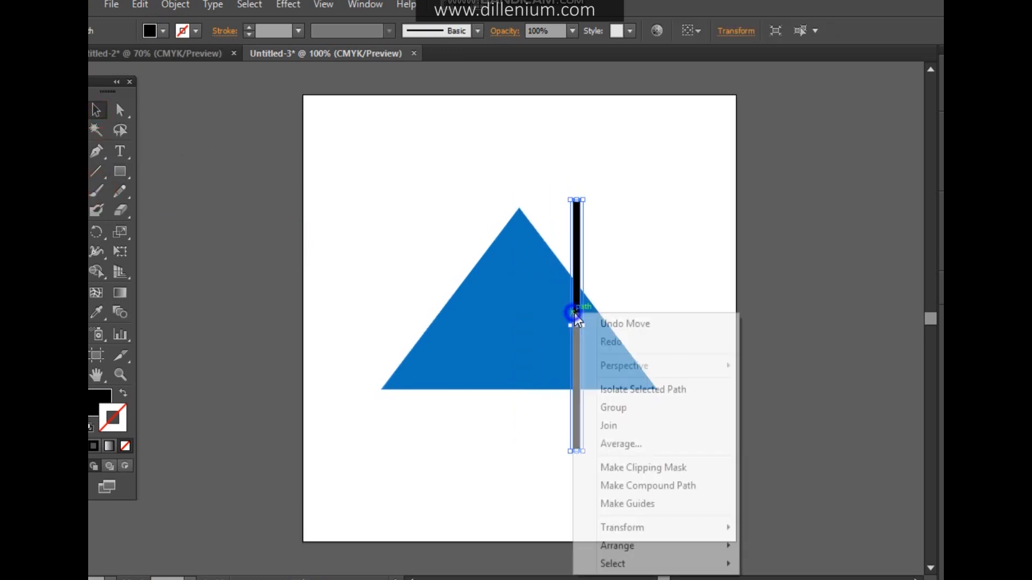
click(622, 530)
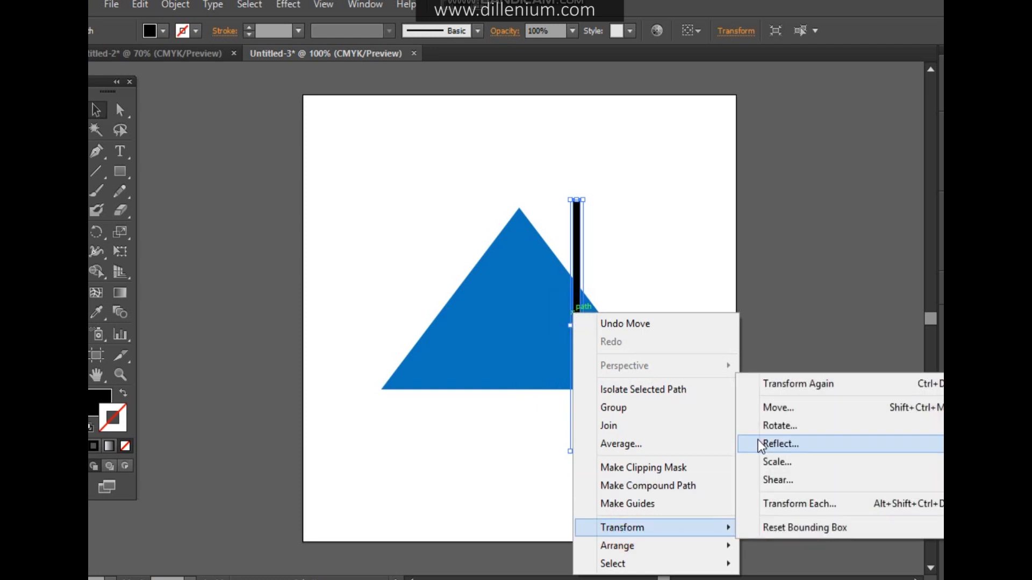
click(760, 429)
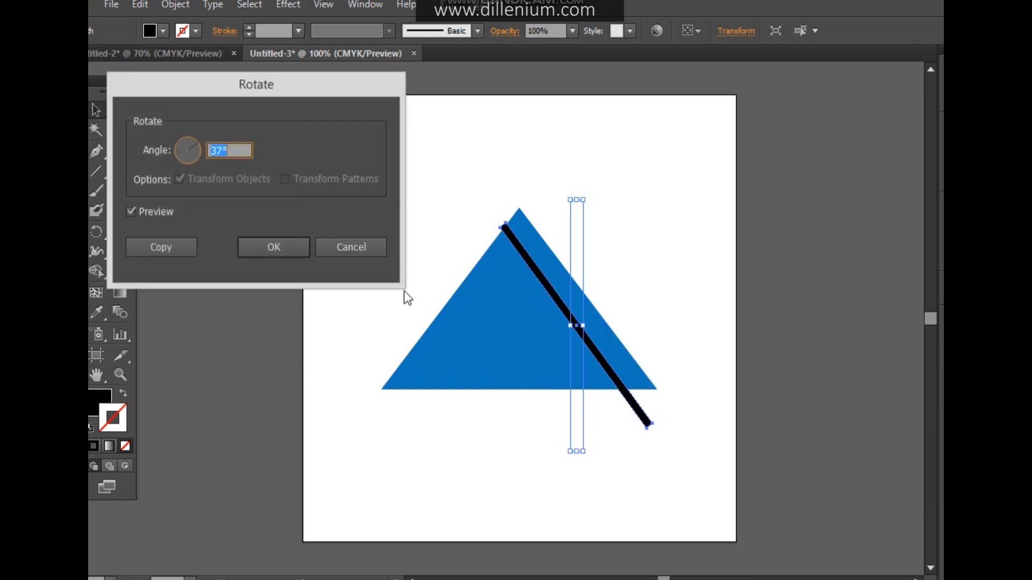
click(243, 151)
key(Up)
key(Up)
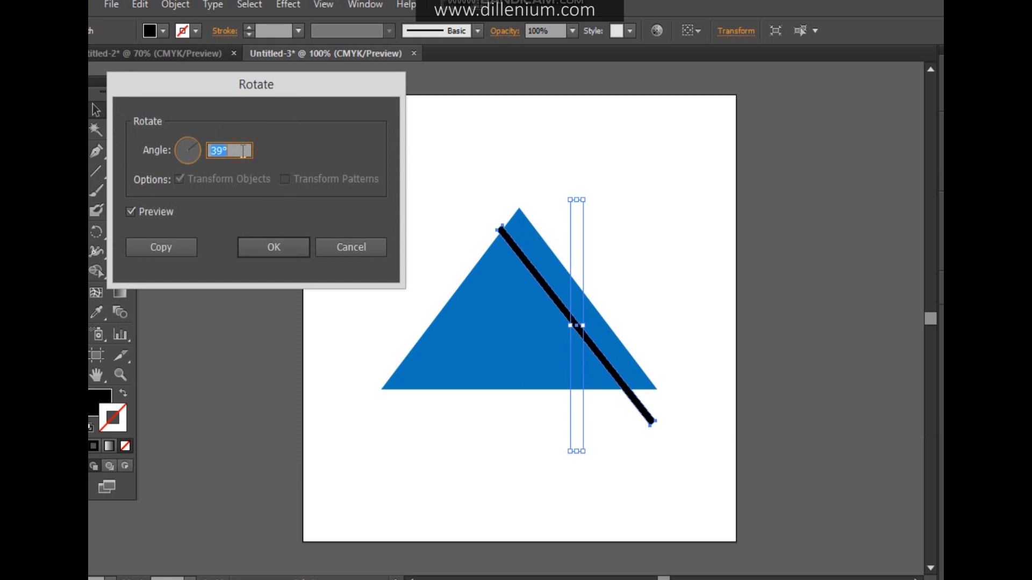
key(Up)
key(Down)
click(272, 246)
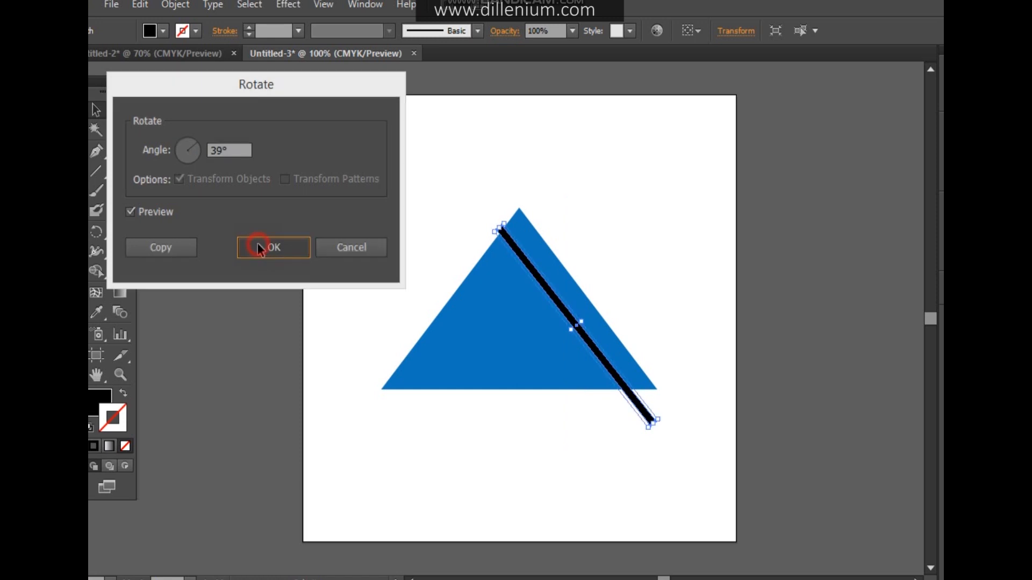
click(353, 277)
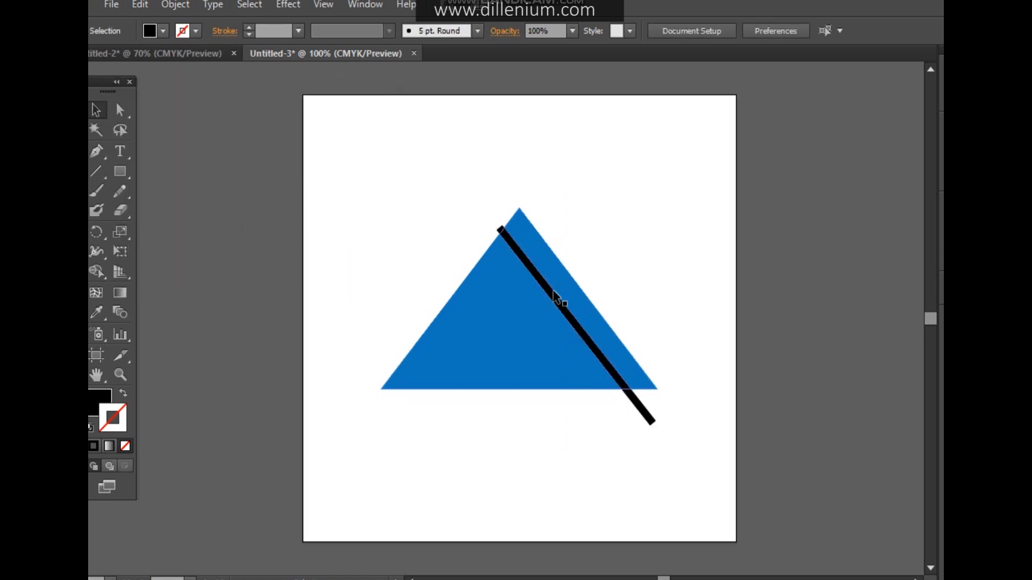
Move the slanted black bar slightly up and left so it crosses the triangle just inside its right edge.
drag(554, 299, 544, 277)
click(630, 457)
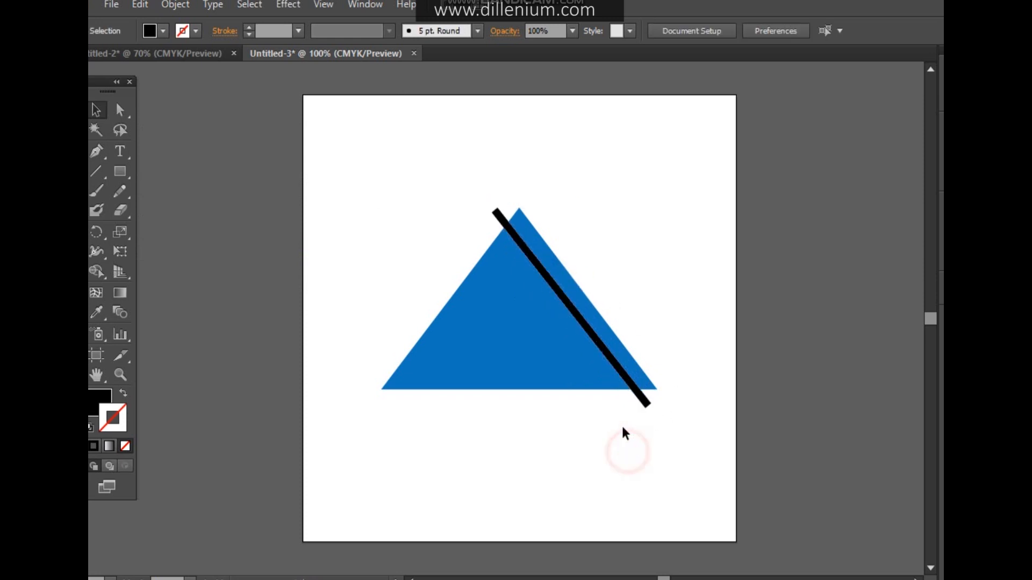
click(628, 393)
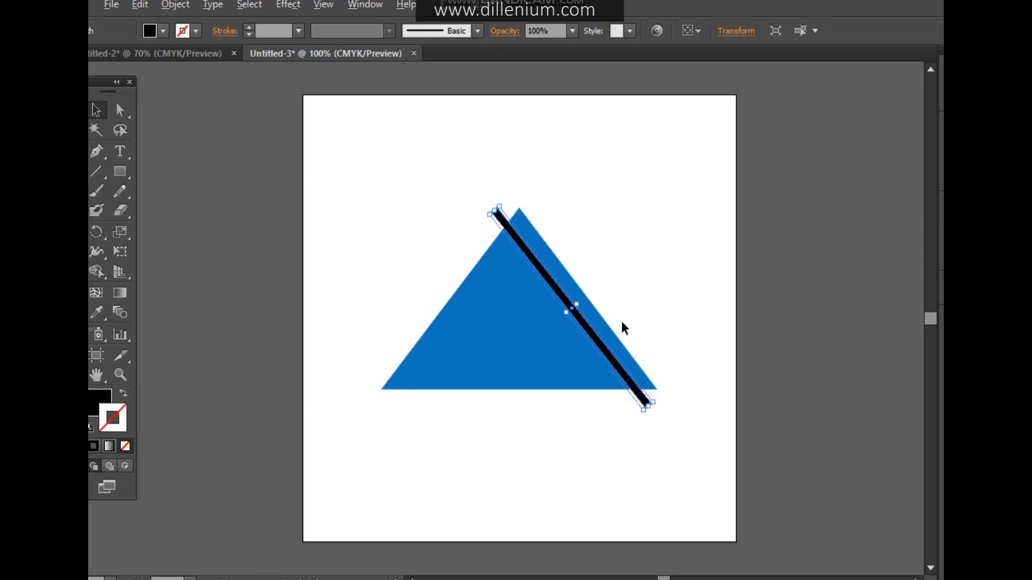
Duplicate the slanted bar diagonally down-left and repeat the copy until five evenly spaced parallel bars cross the triangle.
click(600, 344)
drag(599, 343, 588, 354)
key(ctrl+d)
key(ctrl+d)
key(ctrl+d)
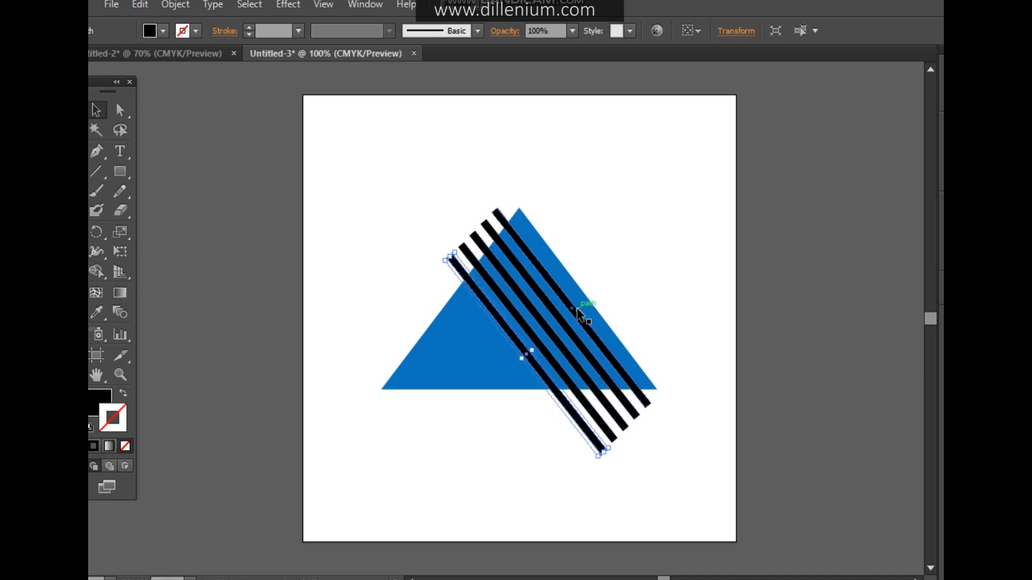
click(669, 425)
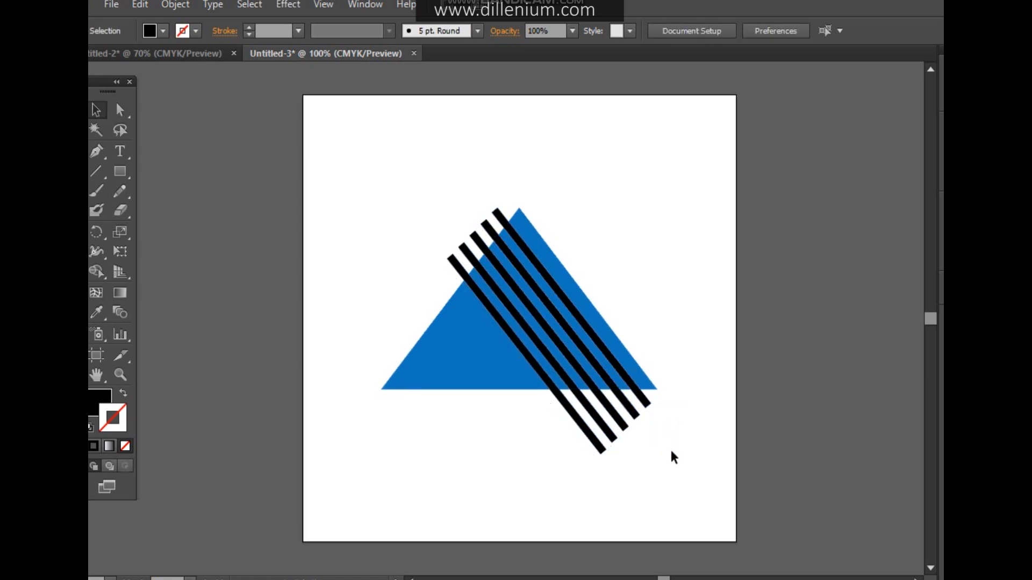
Select the triangle together with all five bars and apply the Trim pathfinder operation to them.
drag(671, 450, 382, 221)
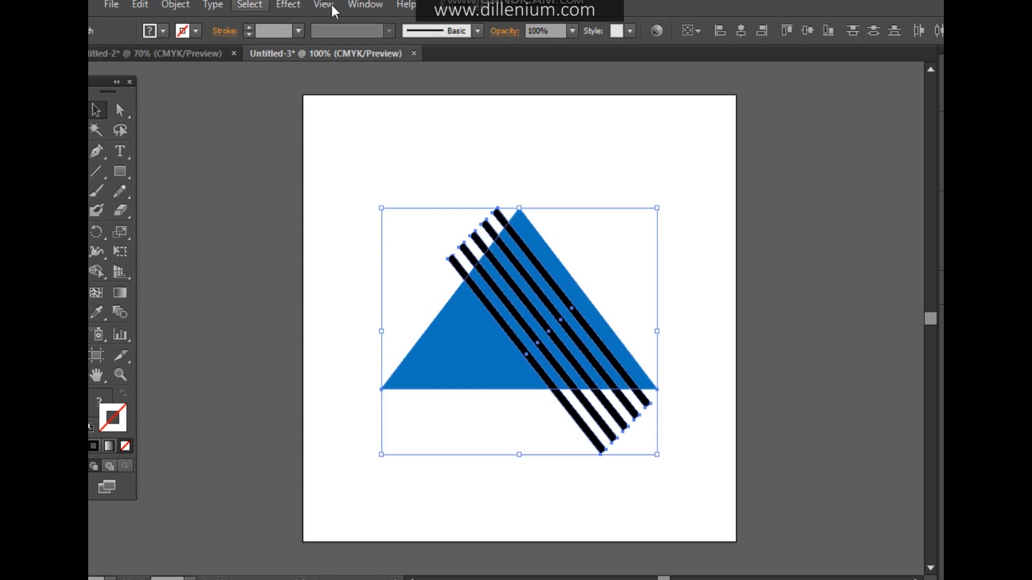
click(361, 8)
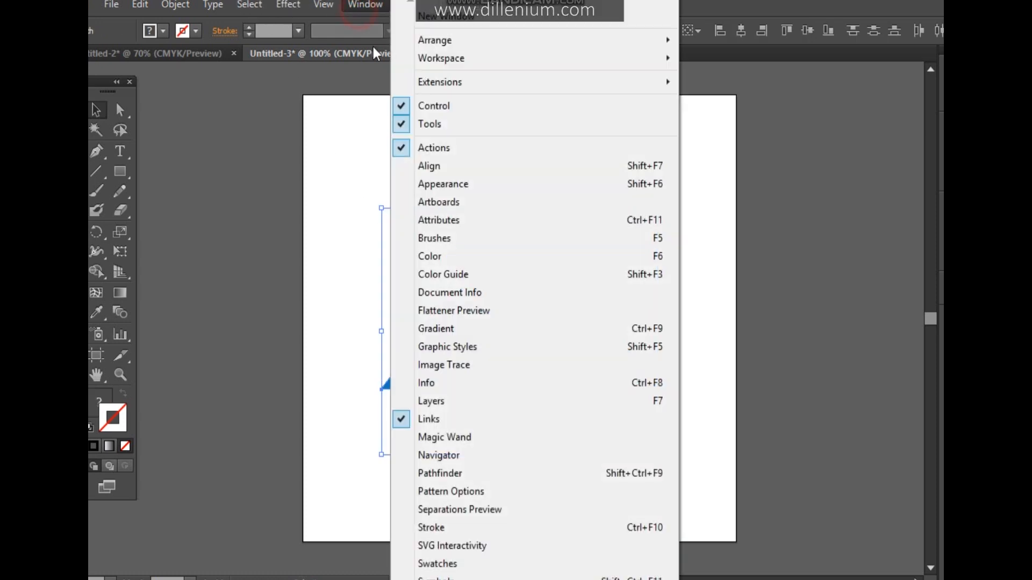
click(457, 473)
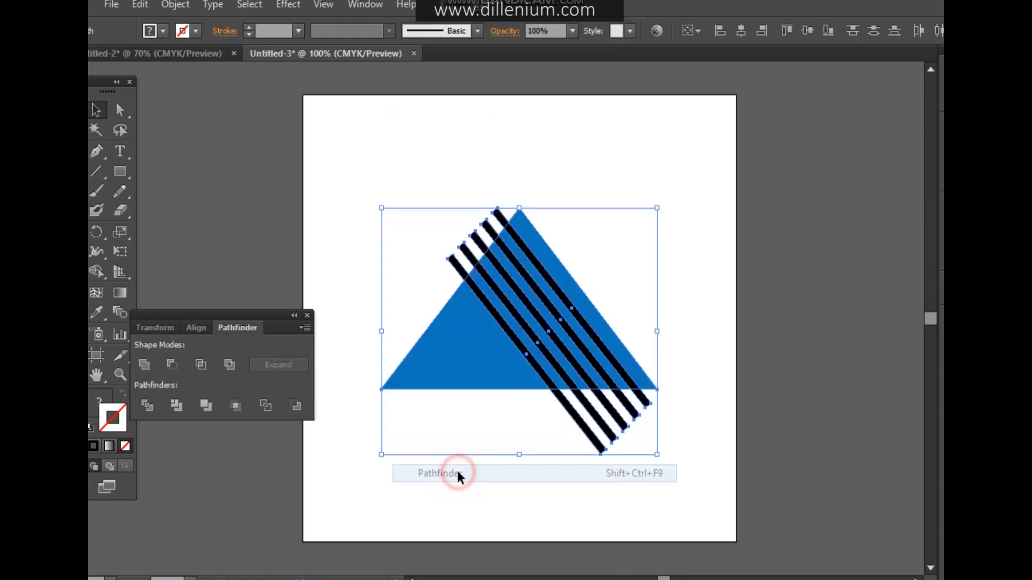
click(181, 404)
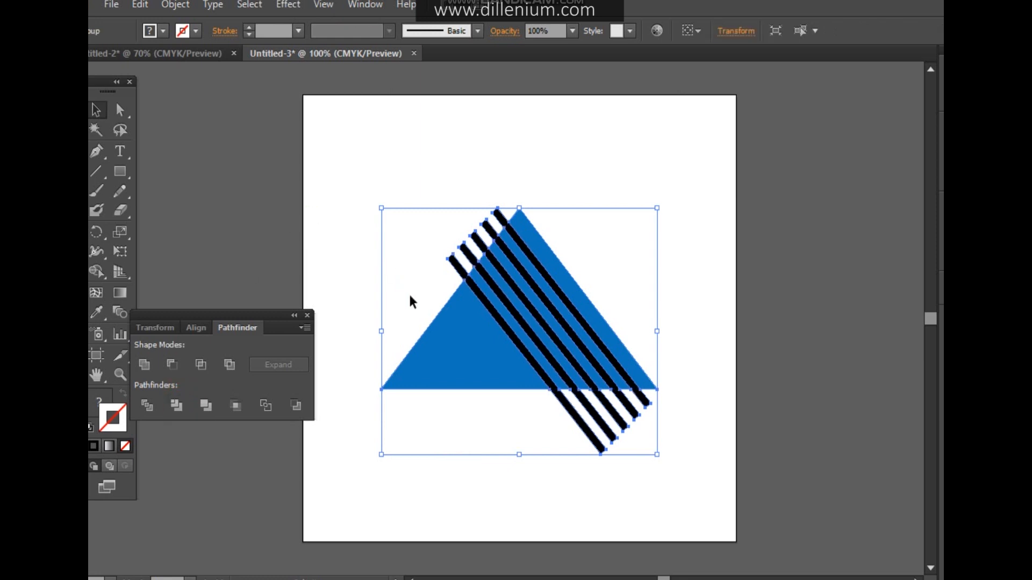
click(307, 315)
Ungroup the trimmed artwork and delete all black bar pieces, leaving gaps between the blue stripes.
right_click(578, 329)
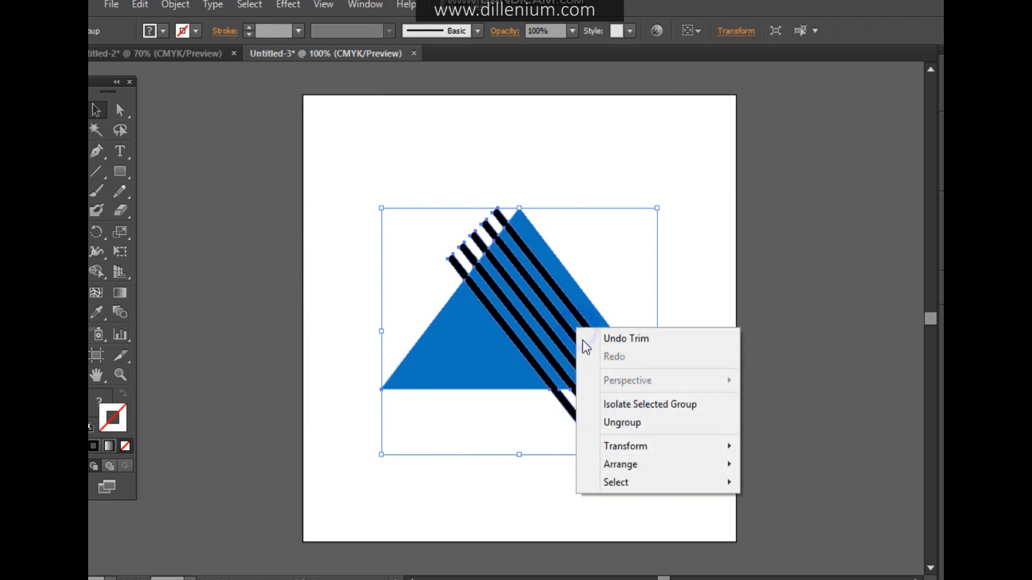
click(639, 433)
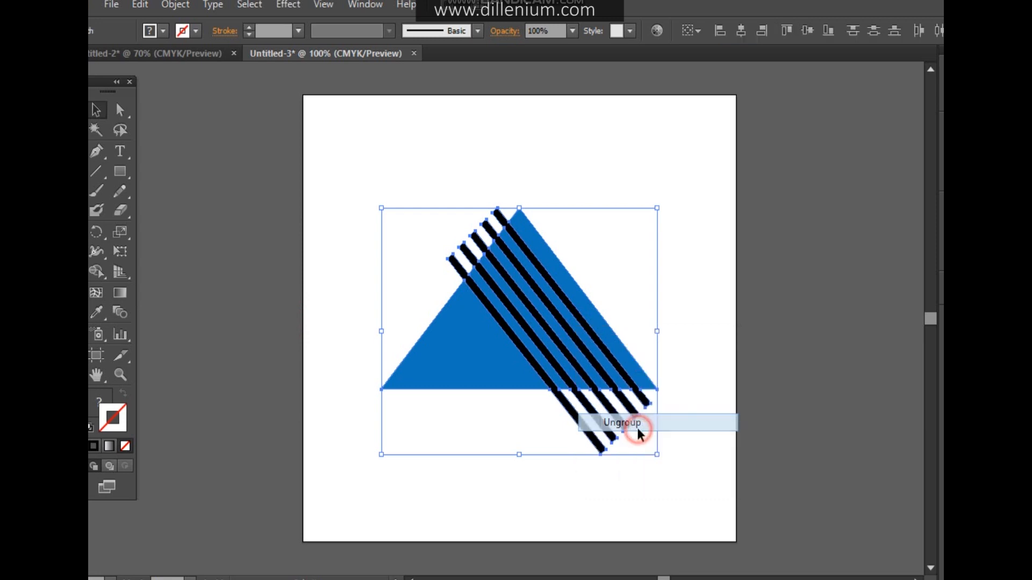
click(640, 474)
drag(657, 473, 550, 397)
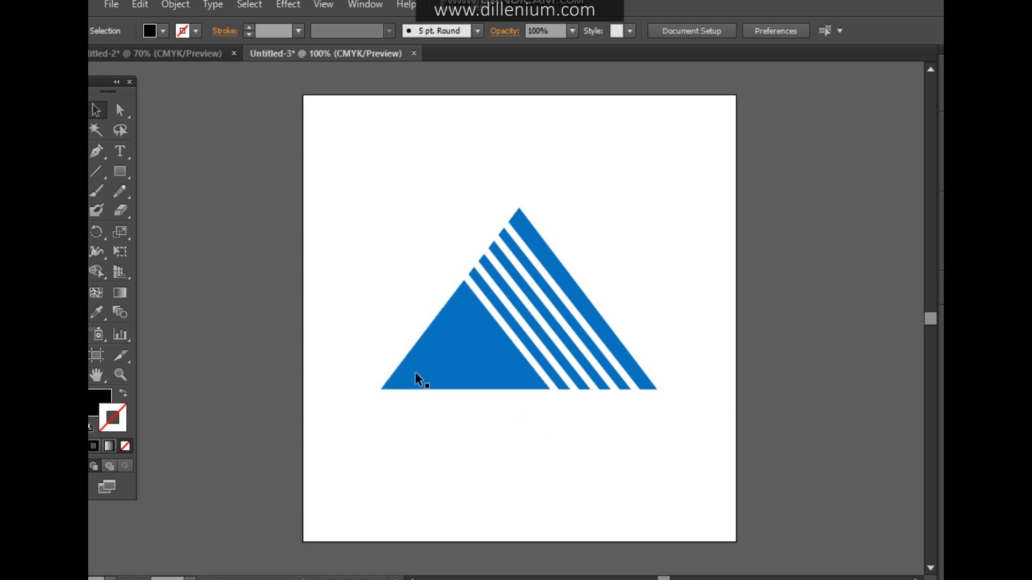
Create an inner copy of the small lower-left triangle using Offset Path at -17 px with Miter joins and preview enabled.
click(428, 380)
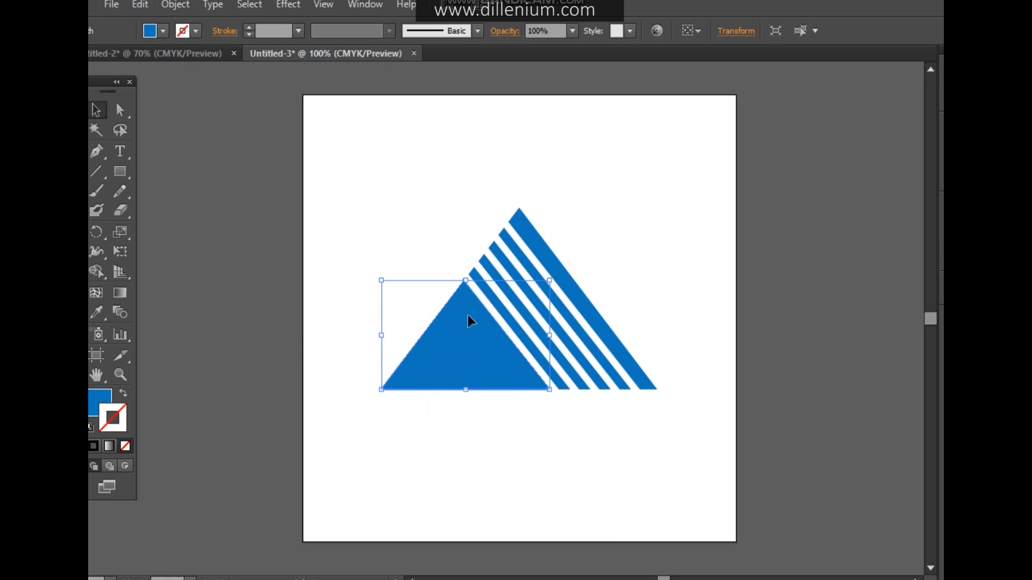
click(175, 4)
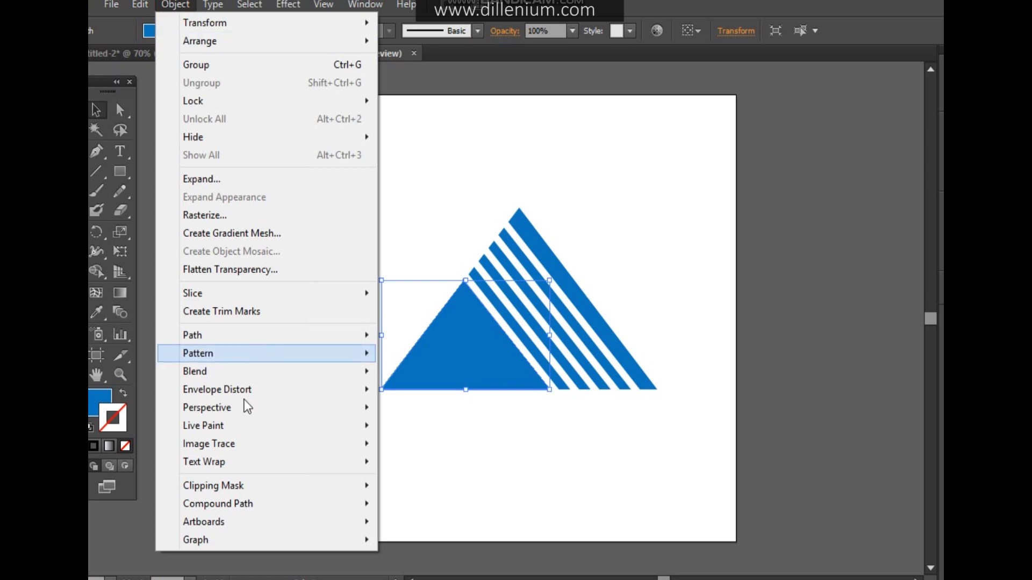
mouse_move(234, 334)
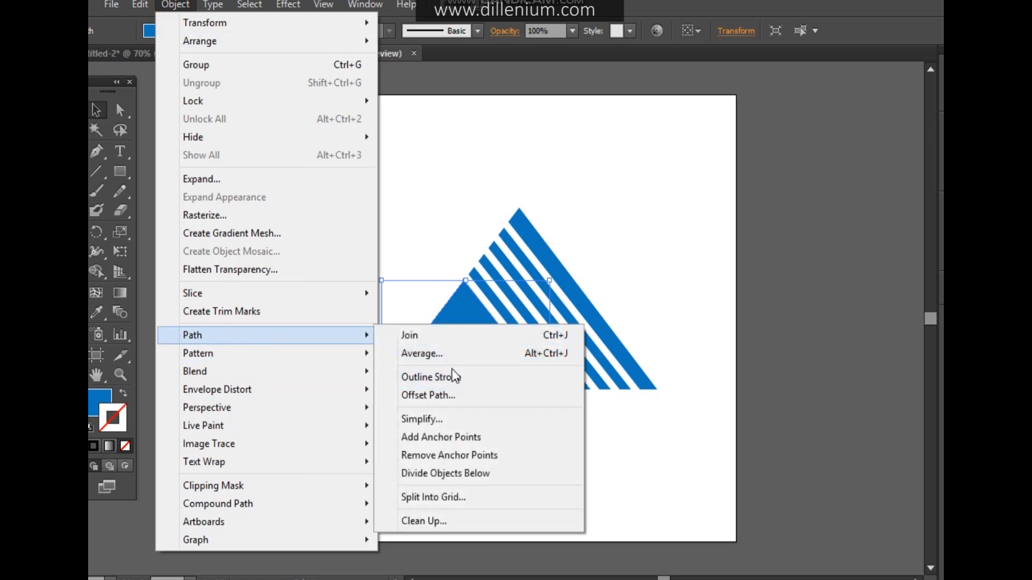
click(451, 395)
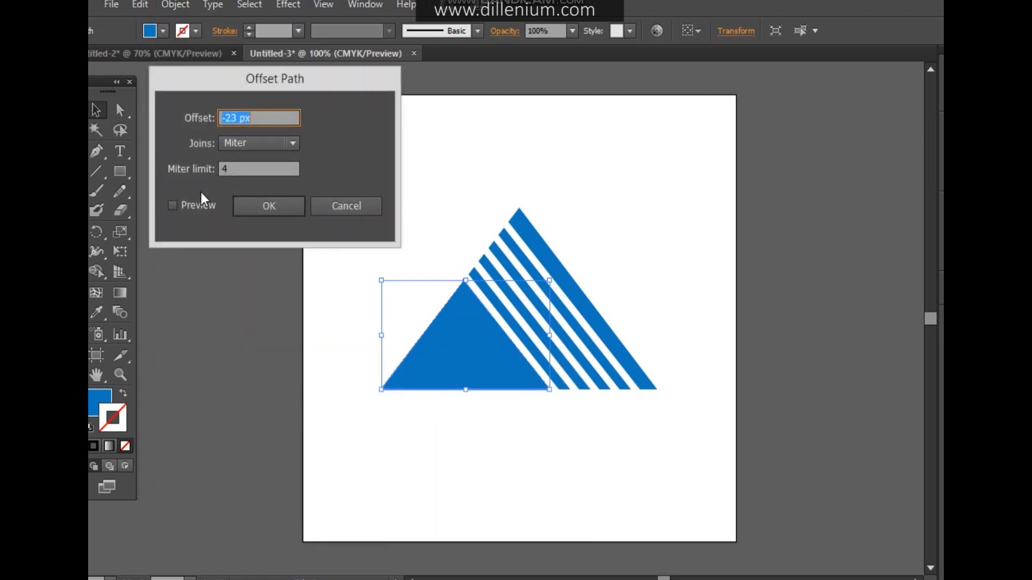
click(173, 205)
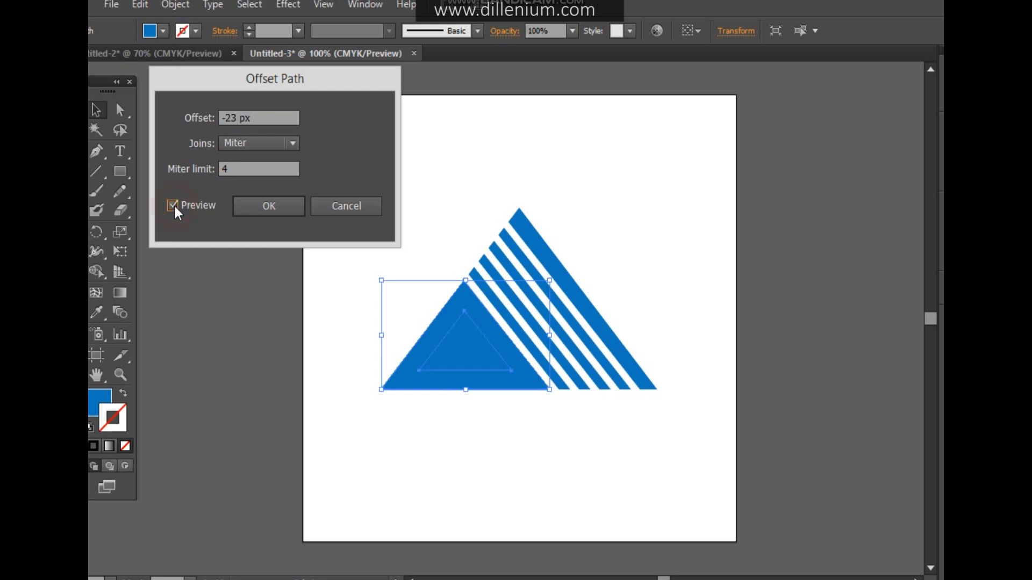
click(240, 118)
key(Up)
key(Up)
key(Up)
key(Up)
key(Up)
key(Up)
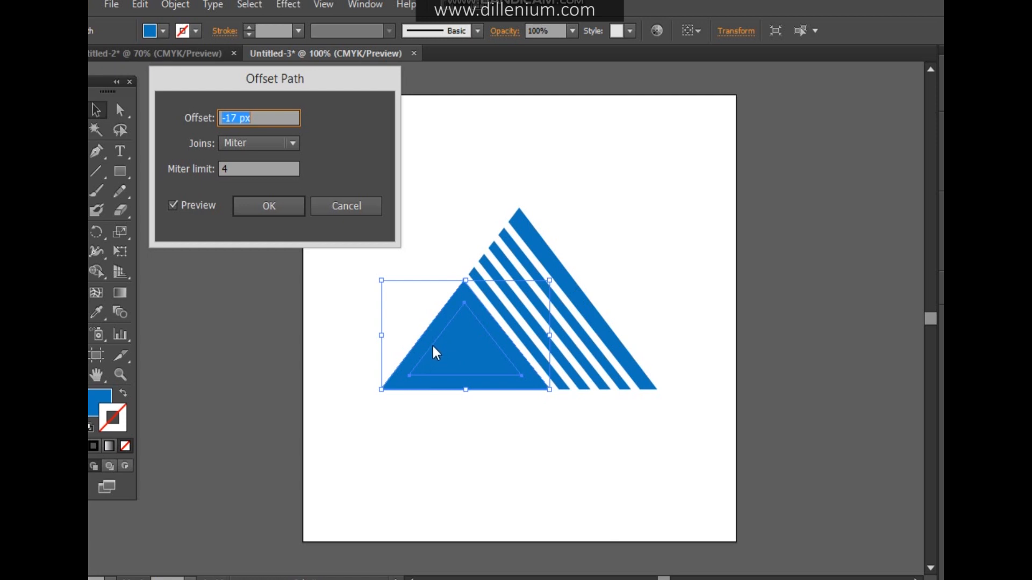
click(278, 212)
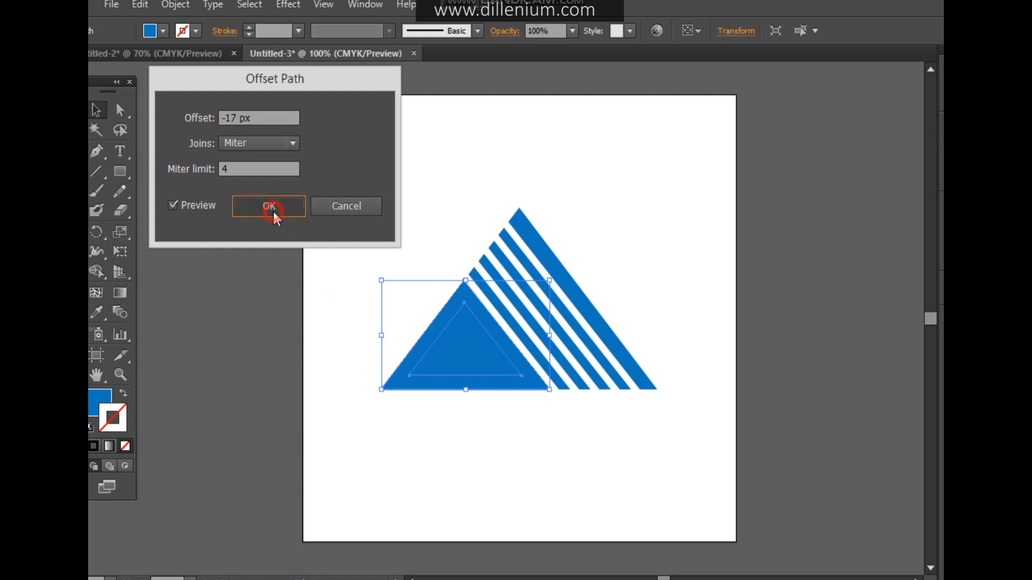
click(369, 331)
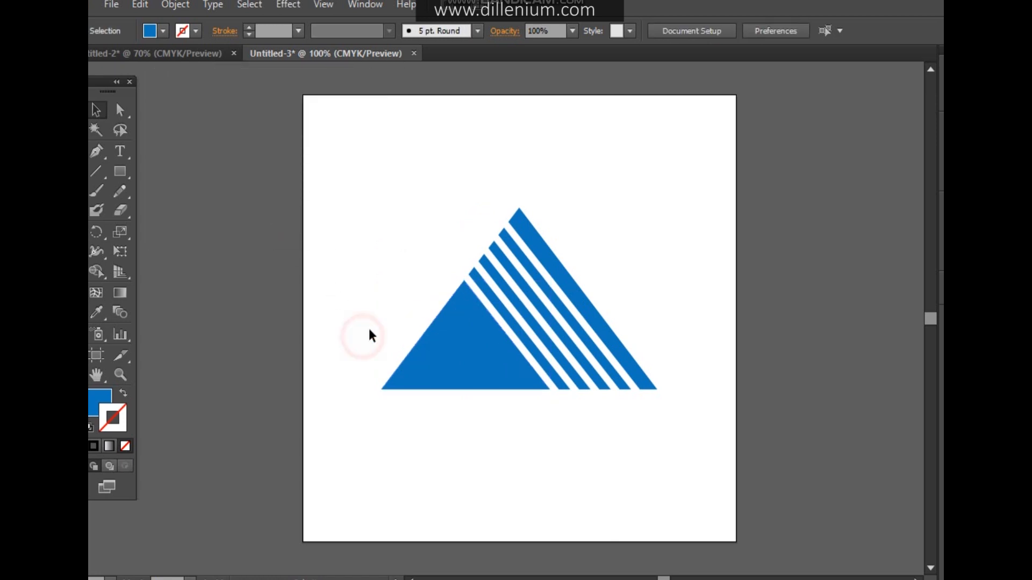
Subtract the inner offset triangle from the small lower-left triangle with the Minus Front shape mode, then deselect.
drag(374, 329, 480, 386)
click(358, 5)
click(447, 468)
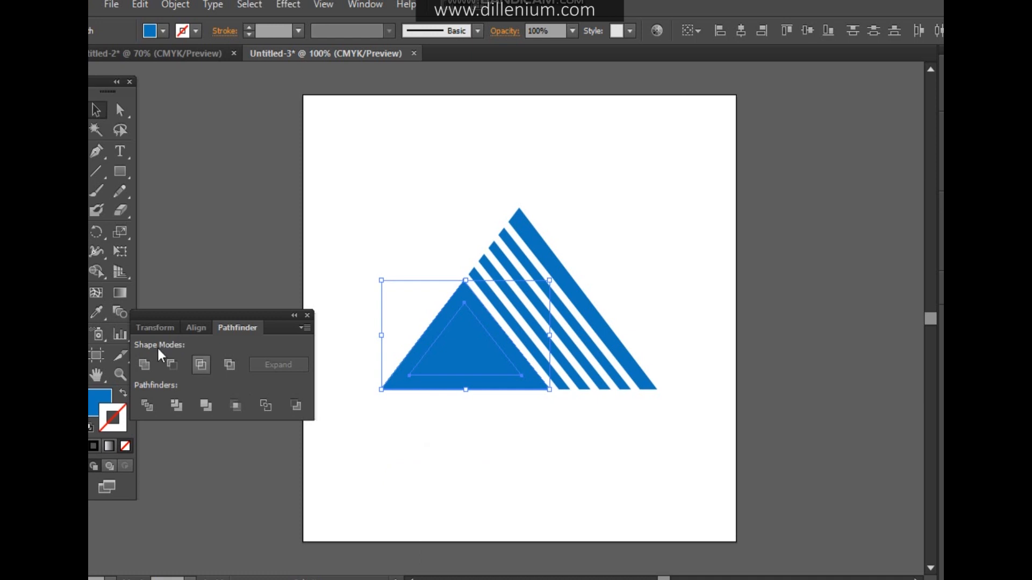
click(170, 365)
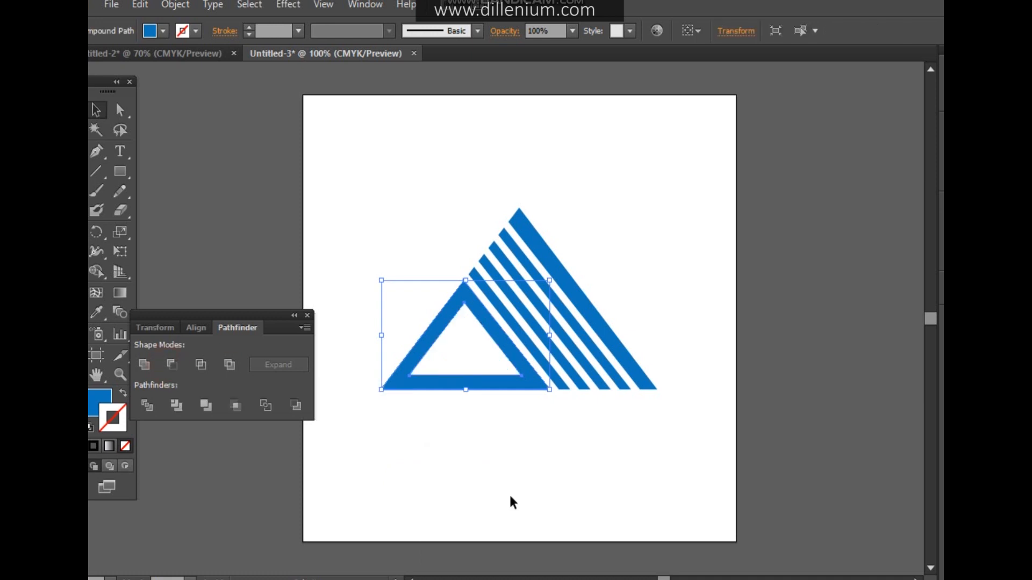
click(524, 491)
click(308, 315)
click(411, 477)
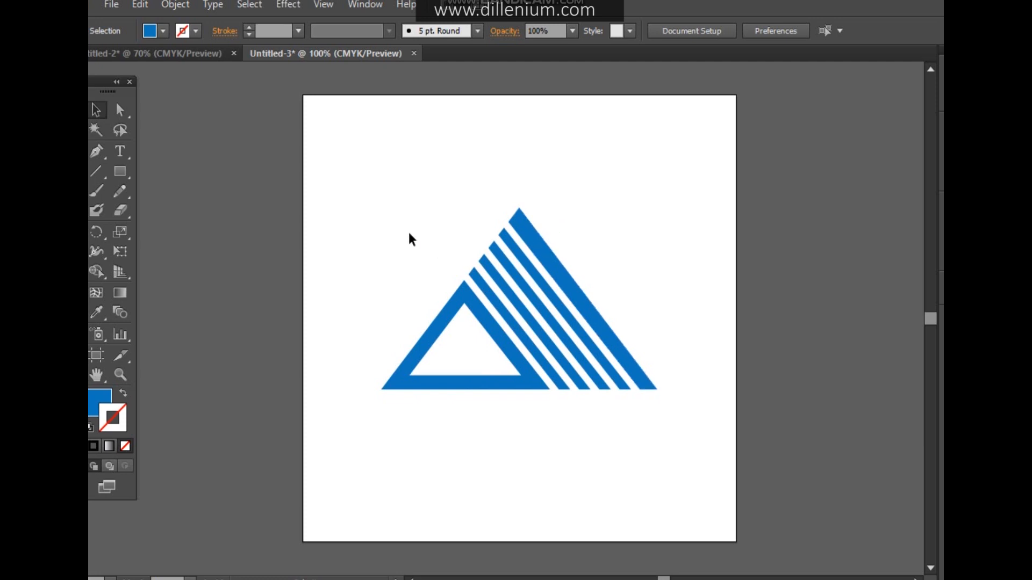
Scale the whole triangular symbol down slightly in proportion and move it to the upper middle of the artboard.
drag(395, 192, 603, 357)
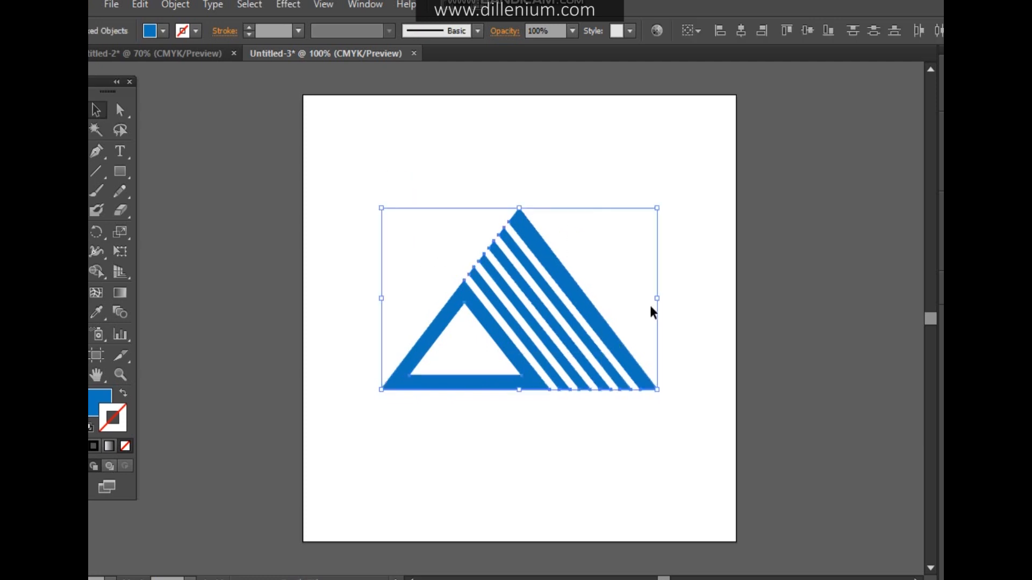
drag(659, 298, 626, 299)
drag(571, 322, 588, 298)
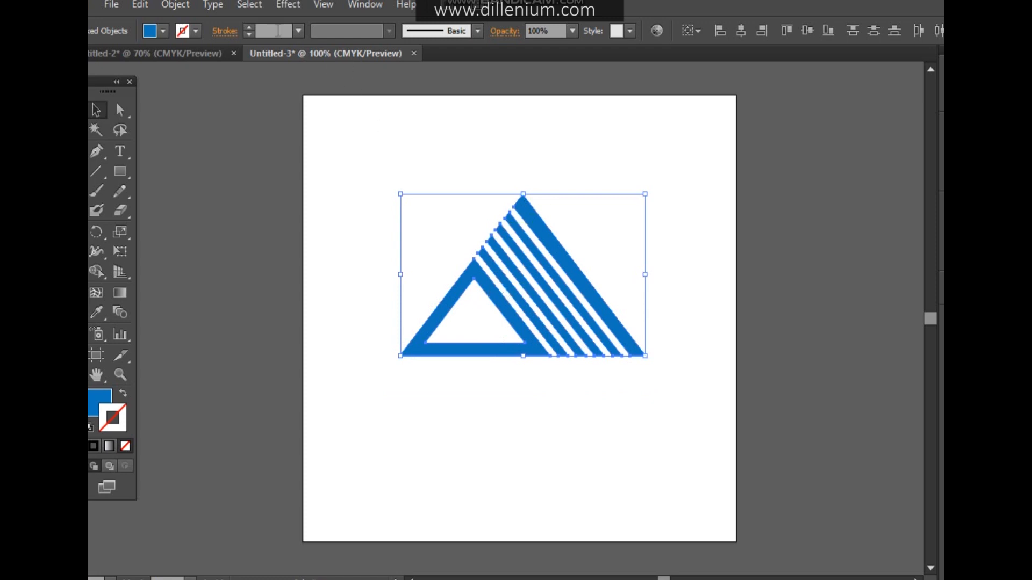
Apply the Round Corners effect to all of the symbol's shapes with a 4 px radius and preview enabled.
click(291, 7)
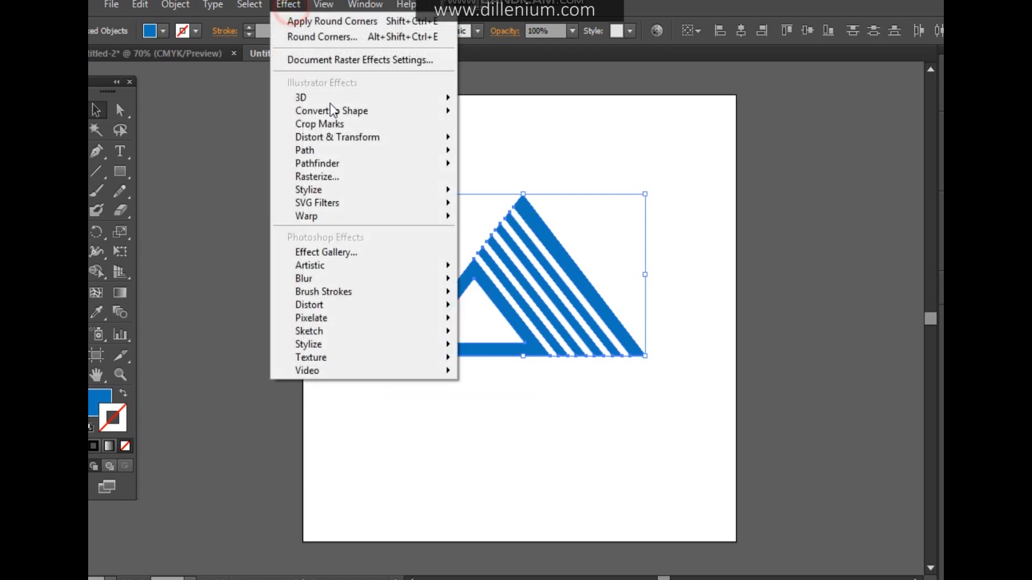
click(372, 190)
click(524, 265)
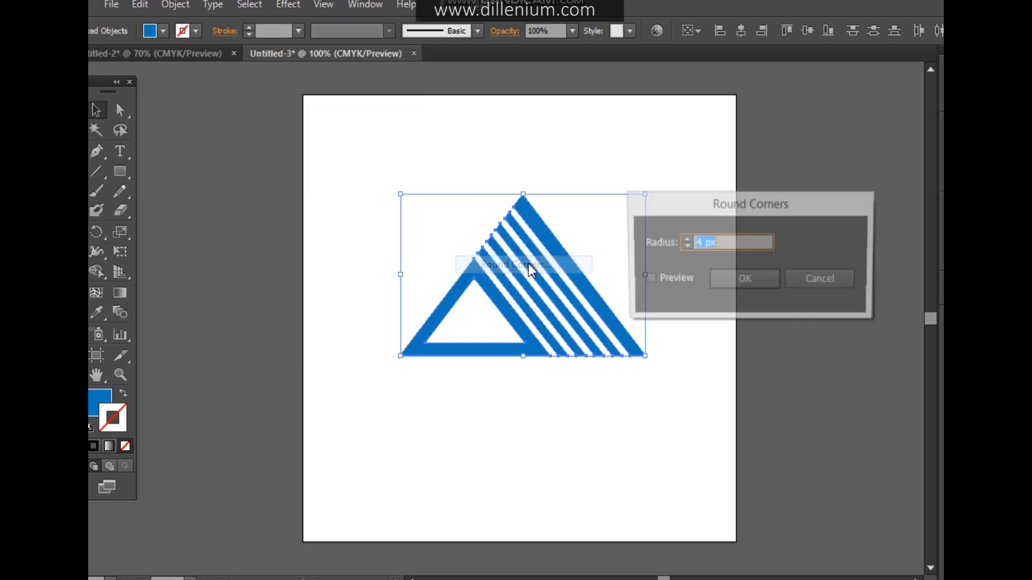
click(648, 279)
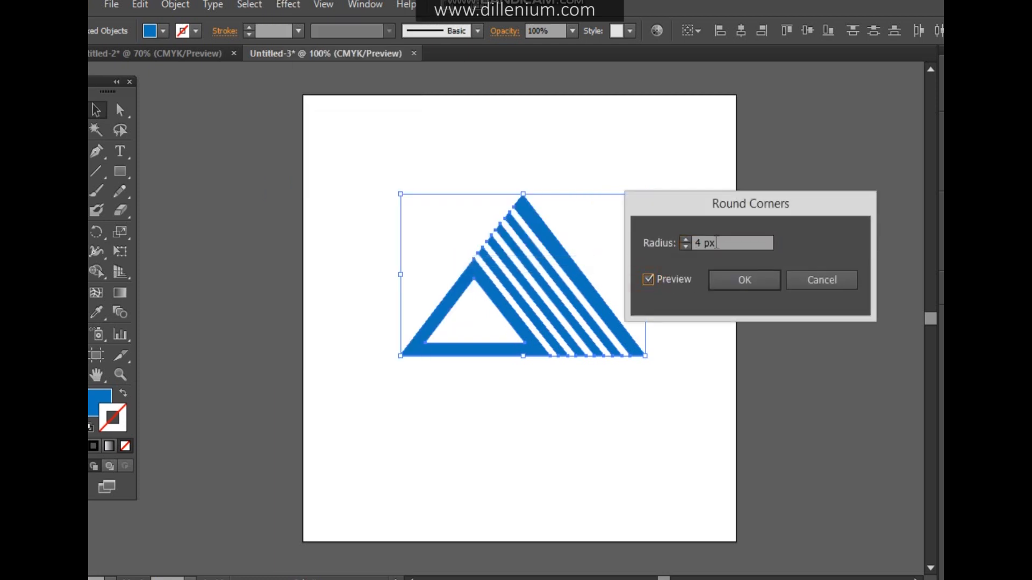
click(727, 280)
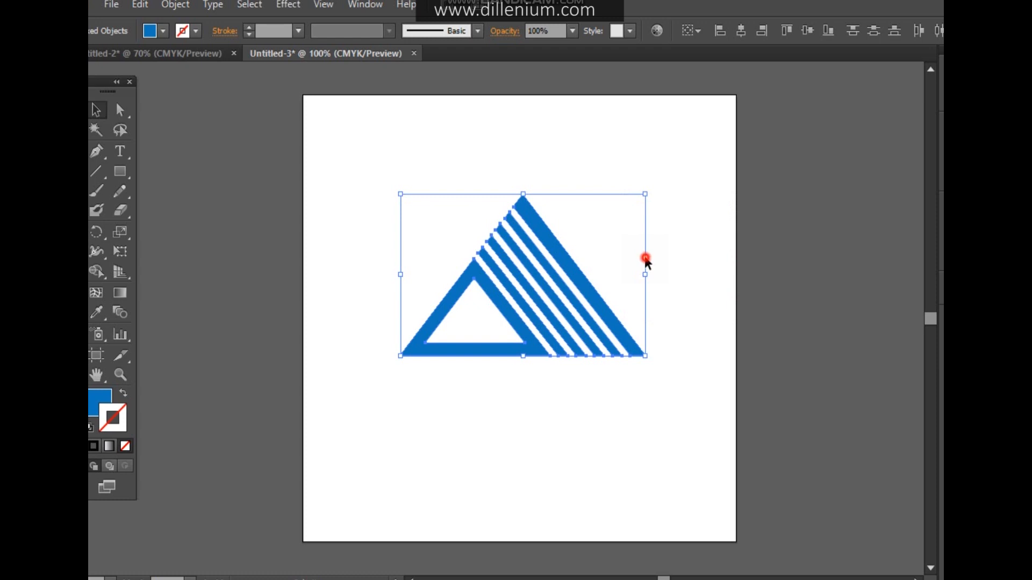
click(645, 258)
Add the text COMPANY NAME below the symbol and enlarge it to 44.5 pt, about as wide as the symbol.
key(t)
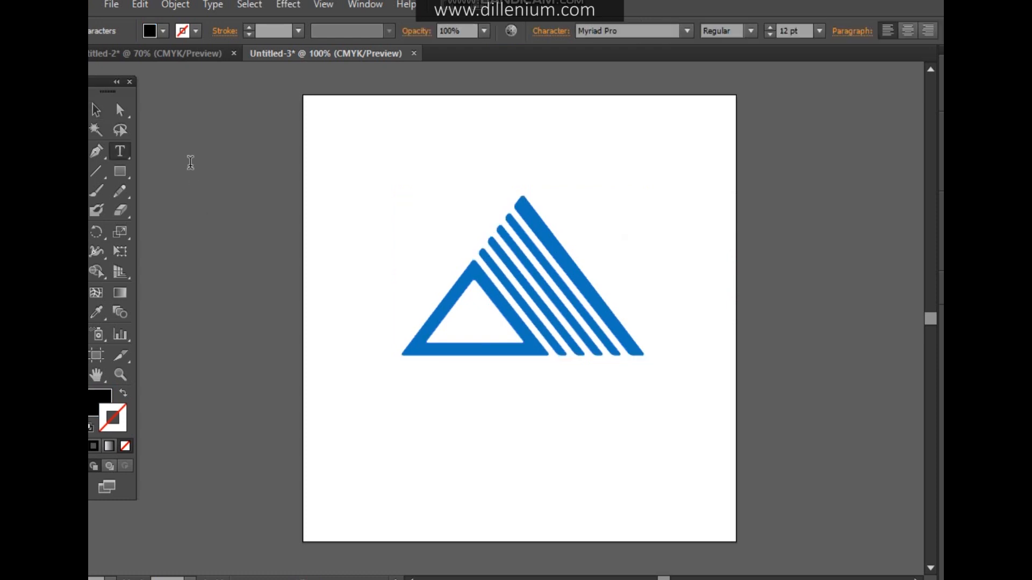
click(476, 403)
text(COMPANY NAME)
click(101, 115)
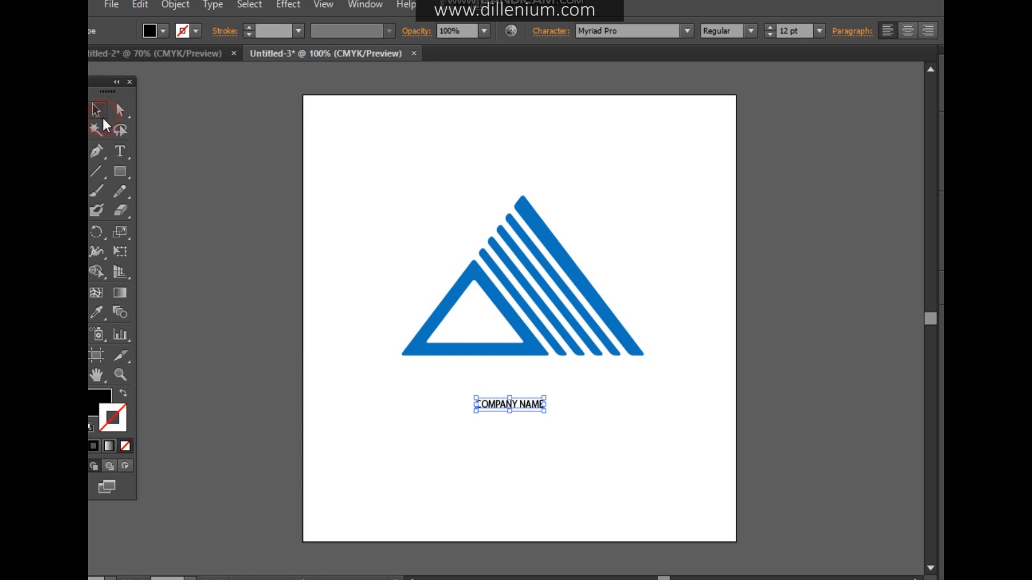
drag(545, 404, 645, 399)
drag(475, 404, 396, 399)
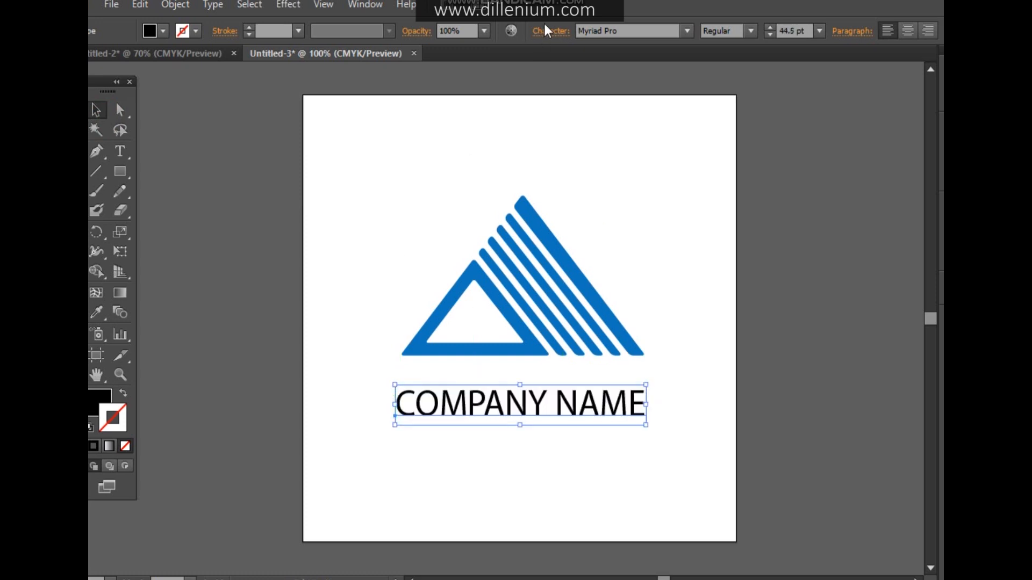
Set the font of the COMPANY NAME text to Clinton Bold.
click(633, 31)
text(Clinton Bold)
key(Return)
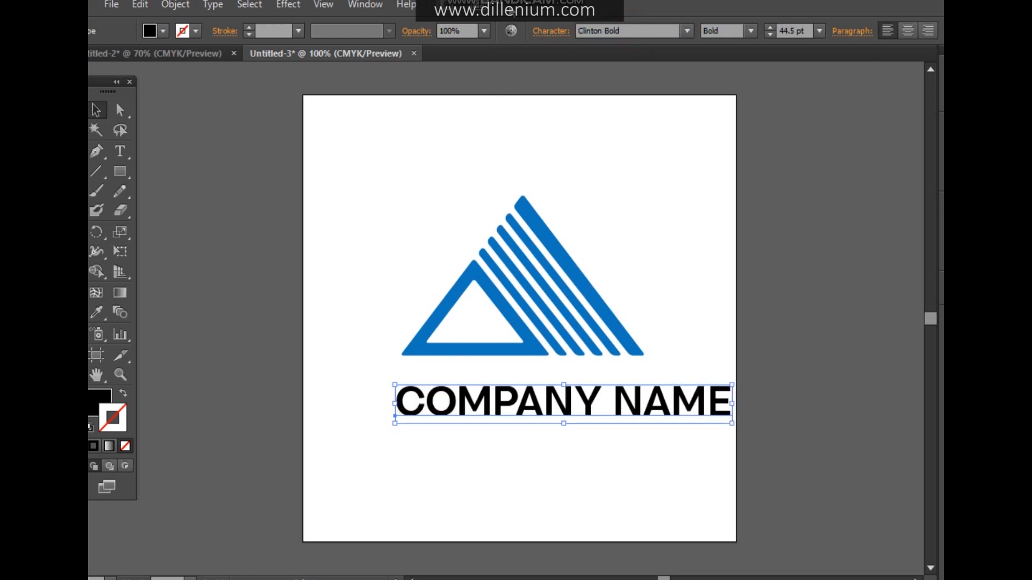
Increase the tracking of the COMPANY NAME text to spread its letters apart.
click(551, 30)
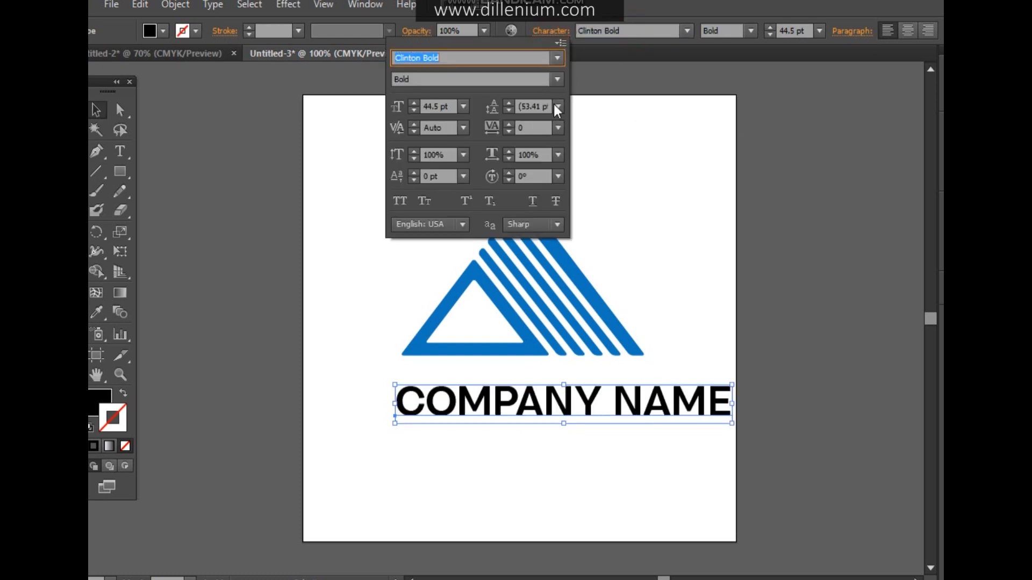
click(540, 125)
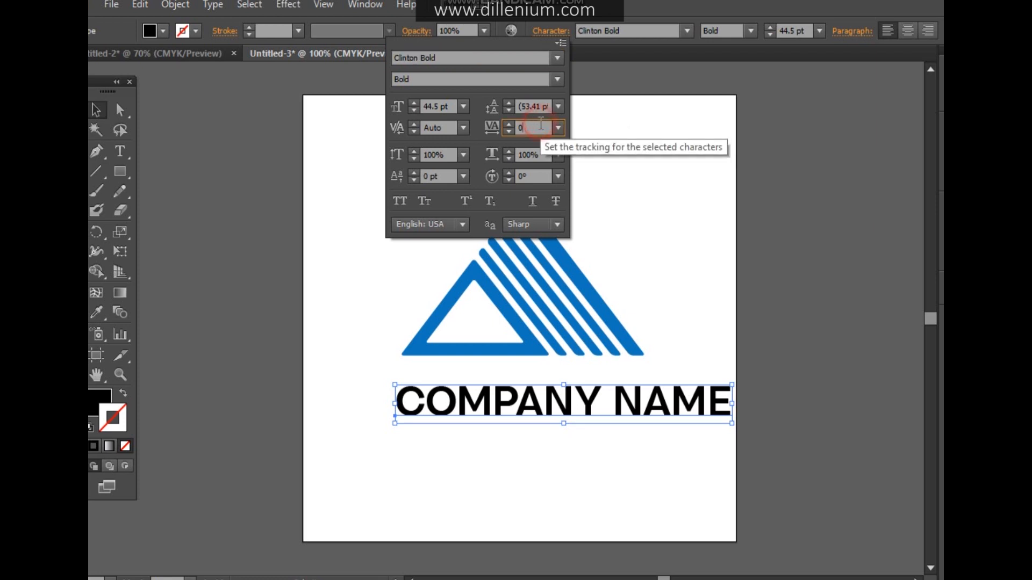
key(Up)
key(Up)
key(Up)
key(Up)
key(Up)
key(Up)
key(Up)
key(Up)
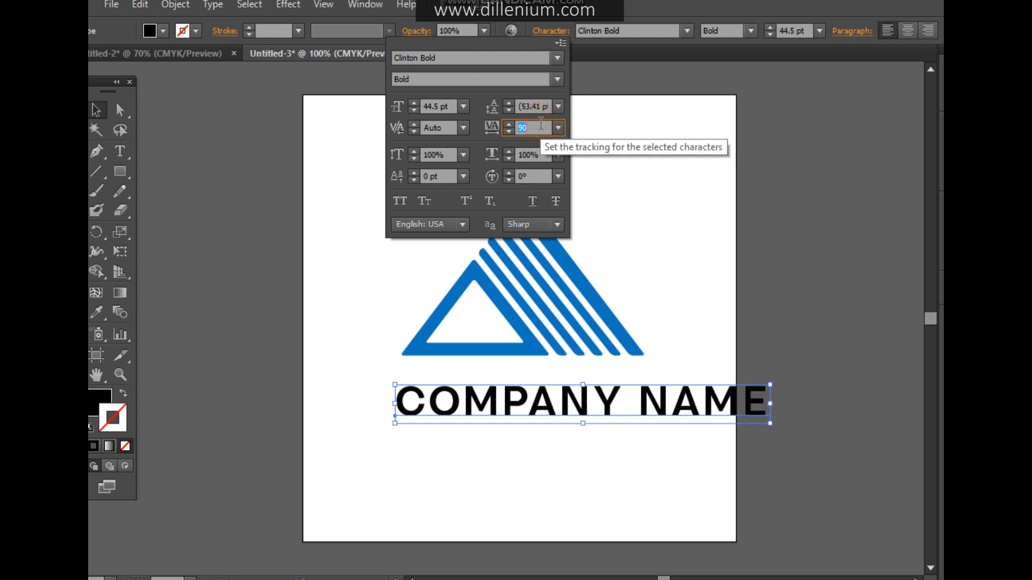
click(630, 440)
click(630, 440)
click(631, 416)
Scale the COMPANY NAME text down to 27.62 pt to match the symbol's width and move it up close beneath the symbol.
drag(808, 403, 647, 401)
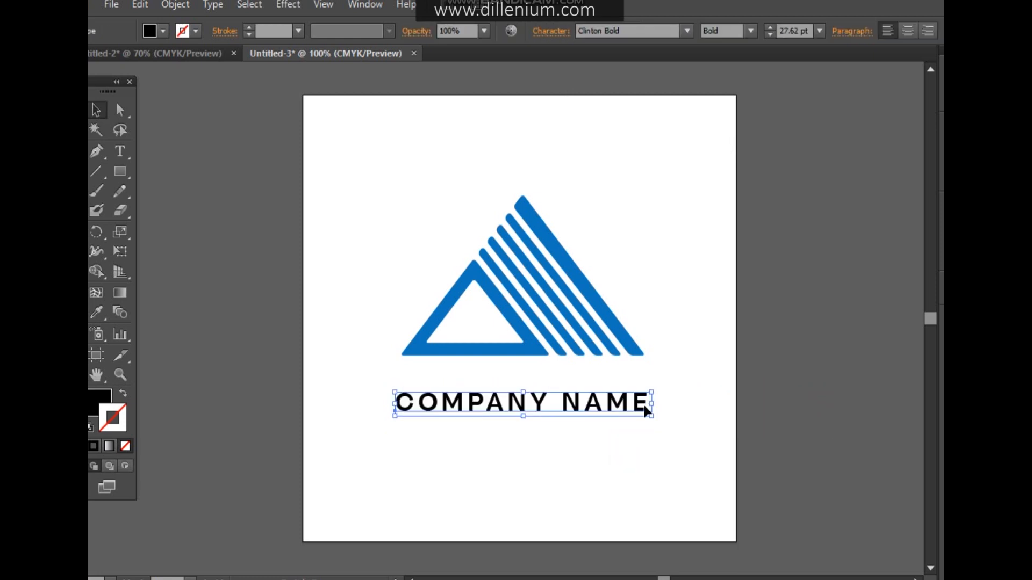
click(586, 432)
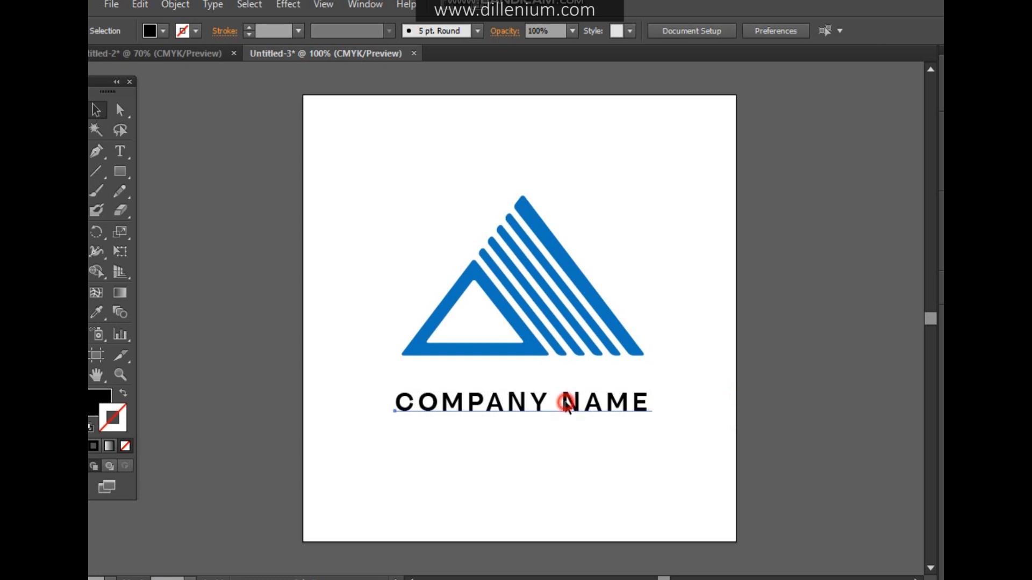
drag(566, 404, 565, 378)
click(577, 444)
Add a separate text line reading TAGLINE below the company name.
click(120, 151)
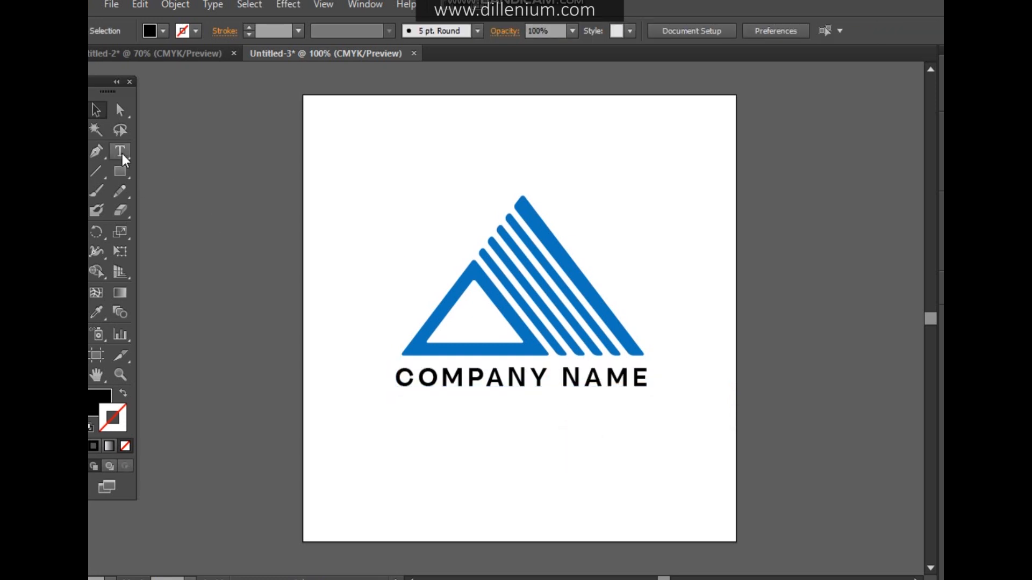
click(548, 441)
text(TAGLINE)
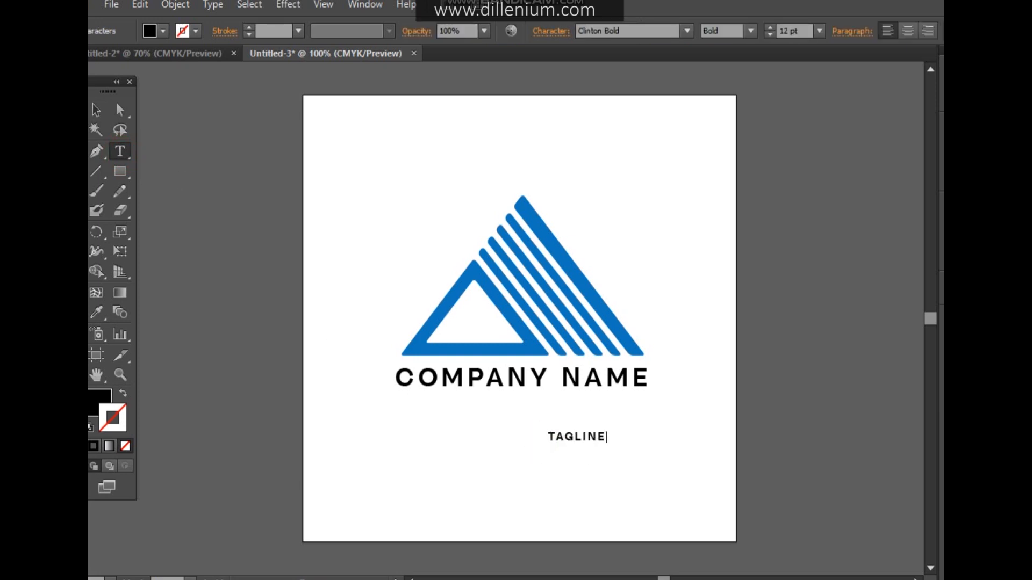
Widen the tracking of the TAGLINE text strongly and move it to just below the middle of the company name.
click(95, 109)
click(536, 32)
click(540, 128)
scroll(541, 127, up, 19)
scroll(541, 128, up, 20)
scroll(541, 127, up, 8)
click(520, 462)
drag(589, 447, 510, 415)
click(515, 439)
Group the symbol's shapes and align the symbol, company name and tagline to a common horizontal center.
drag(412, 251, 582, 292)
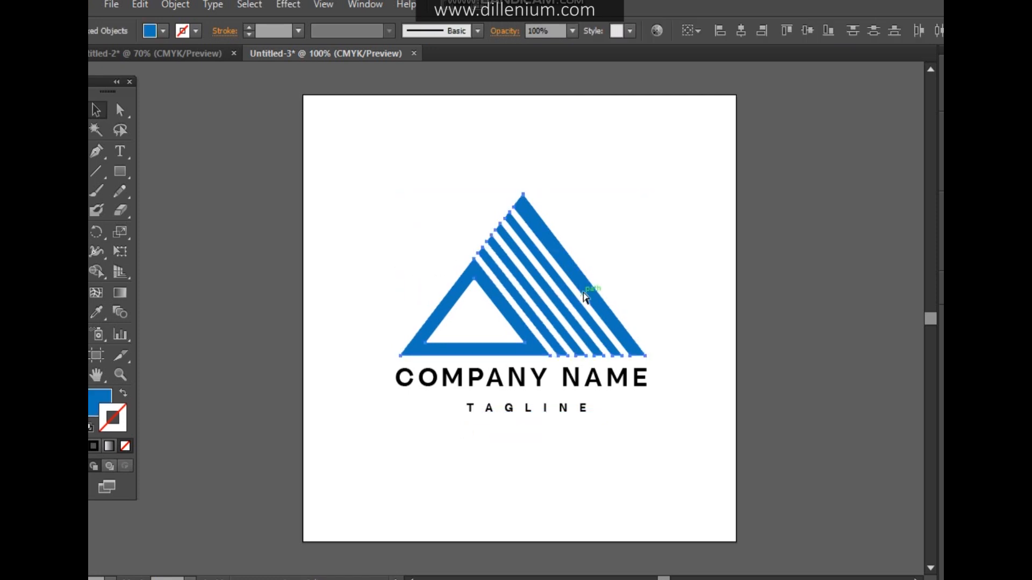
click(313, 214)
drag(323, 217, 595, 469)
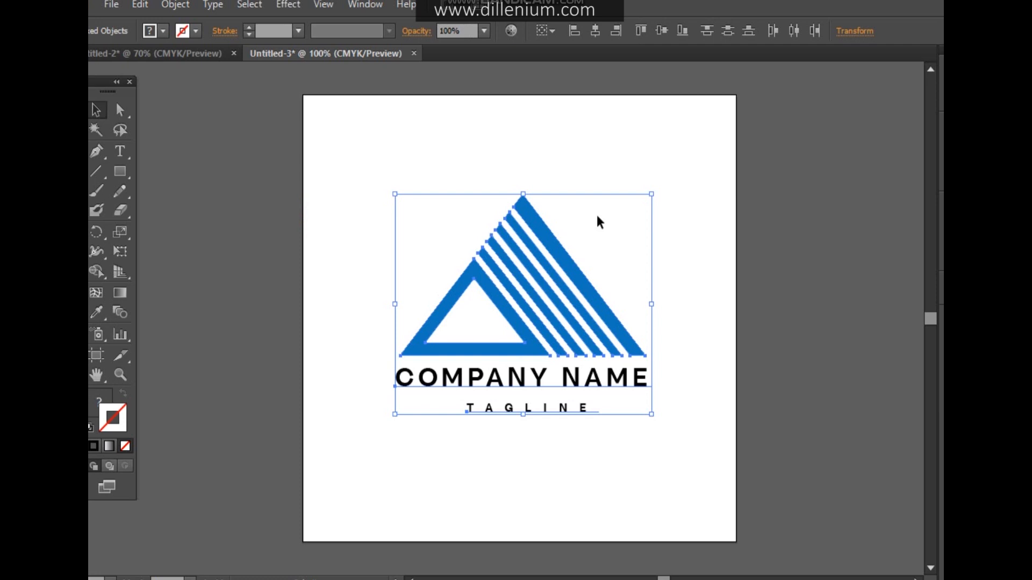
click(595, 31)
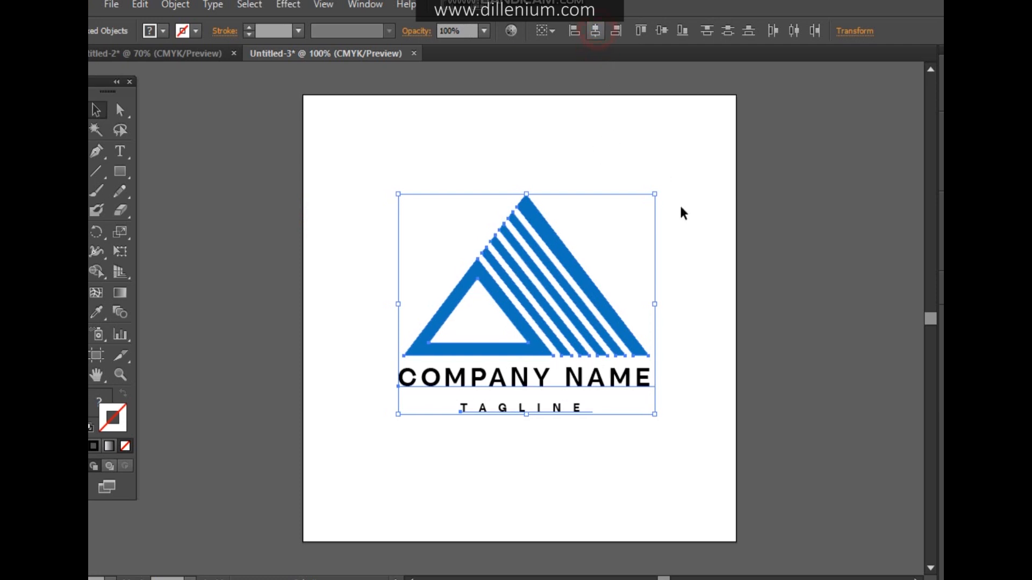
click(694, 246)
Isolate the symbol group, fill the four thin inner stripes with black while keeping the outer stripe blue, and exit isolation.
double_click(580, 296)
click(483, 206)
drag(484, 209, 519, 263)
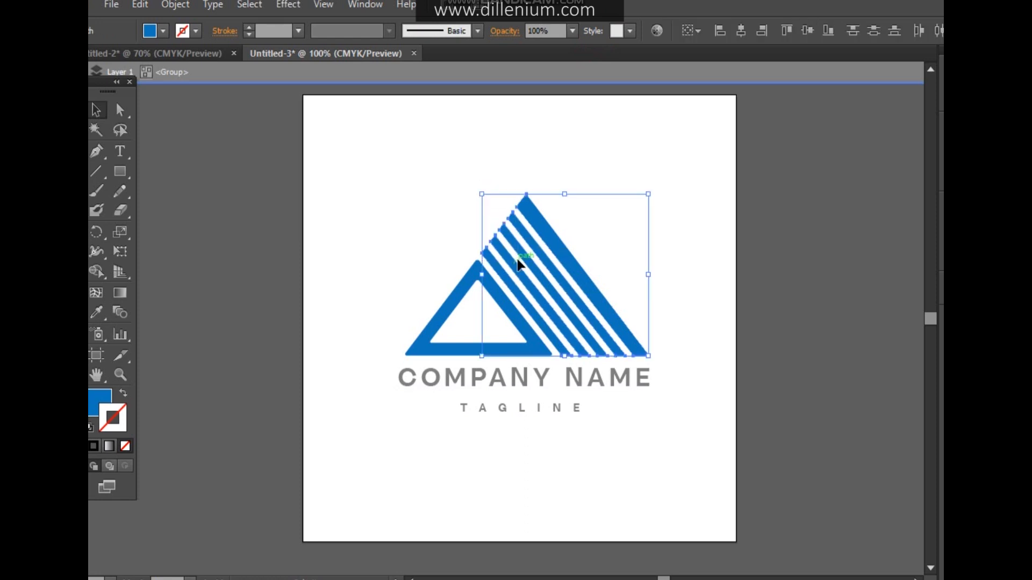
shift+click(552, 237)
click(162, 30)
click(110, 58)
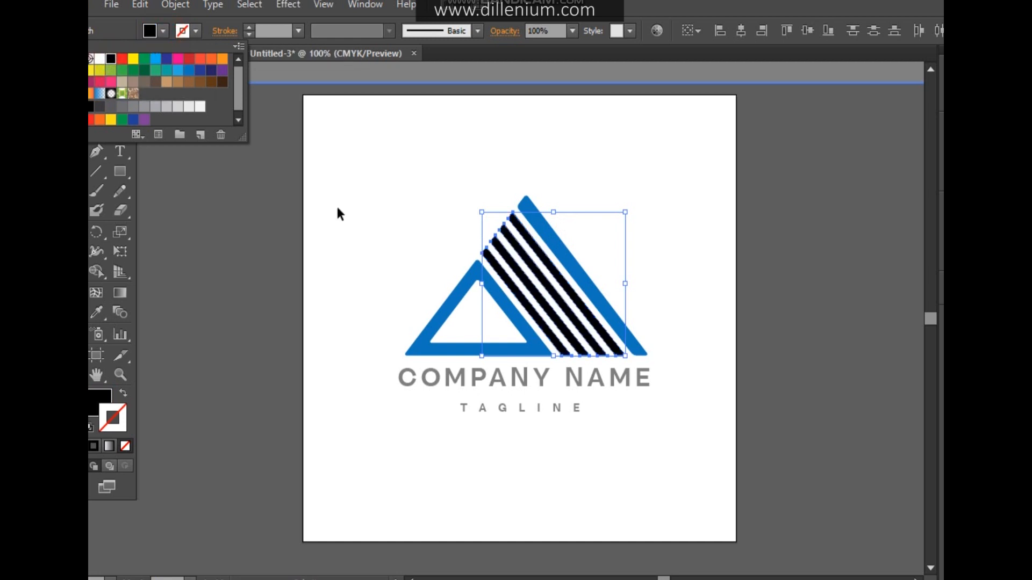
click(413, 247)
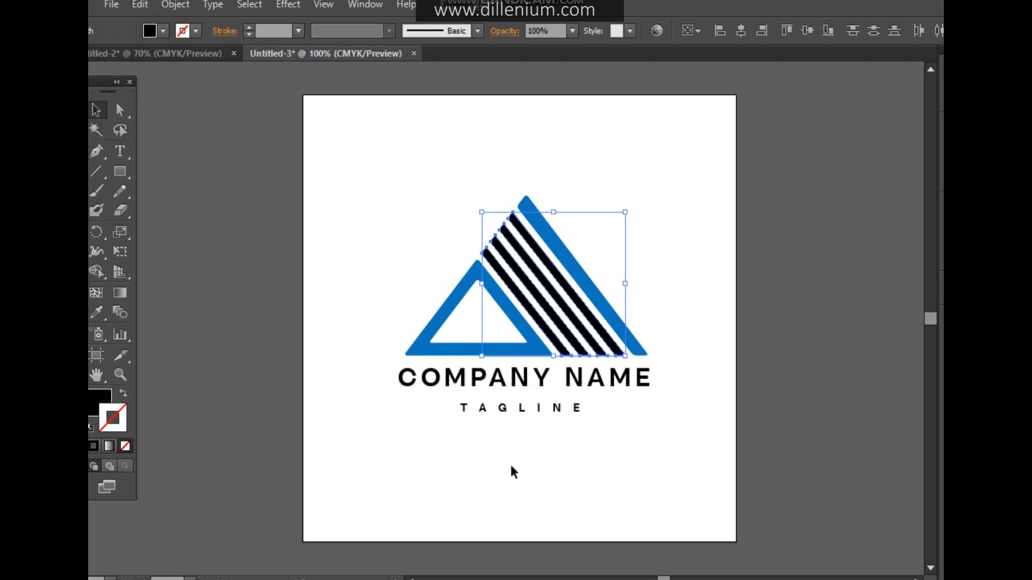
click(537, 458)
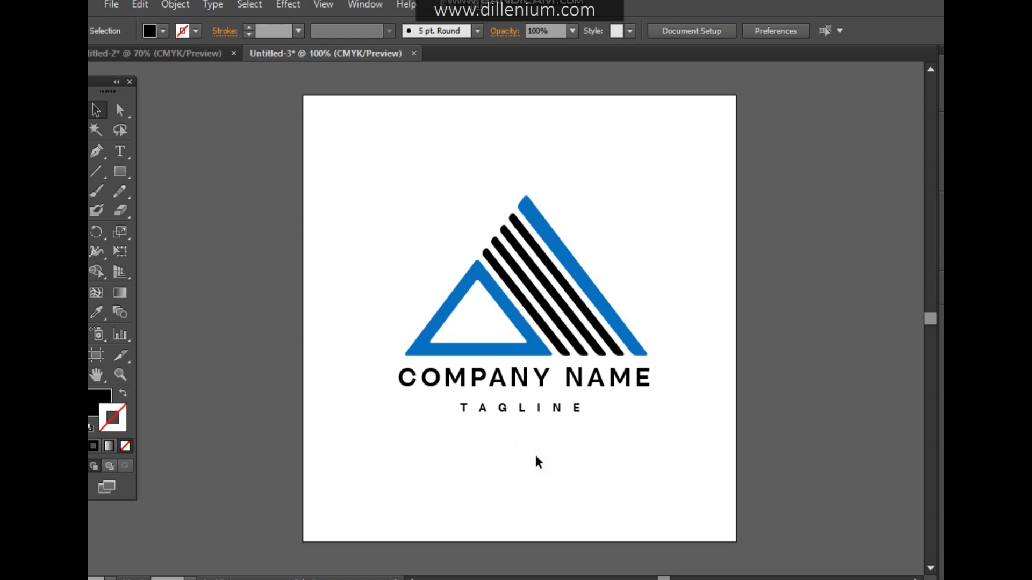
click(537, 458)
click(536, 458)
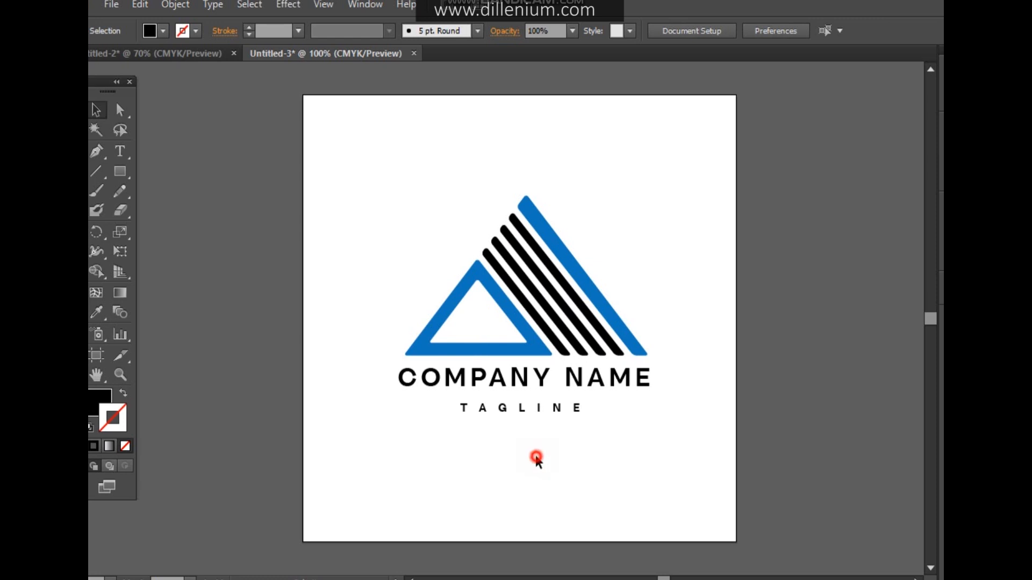